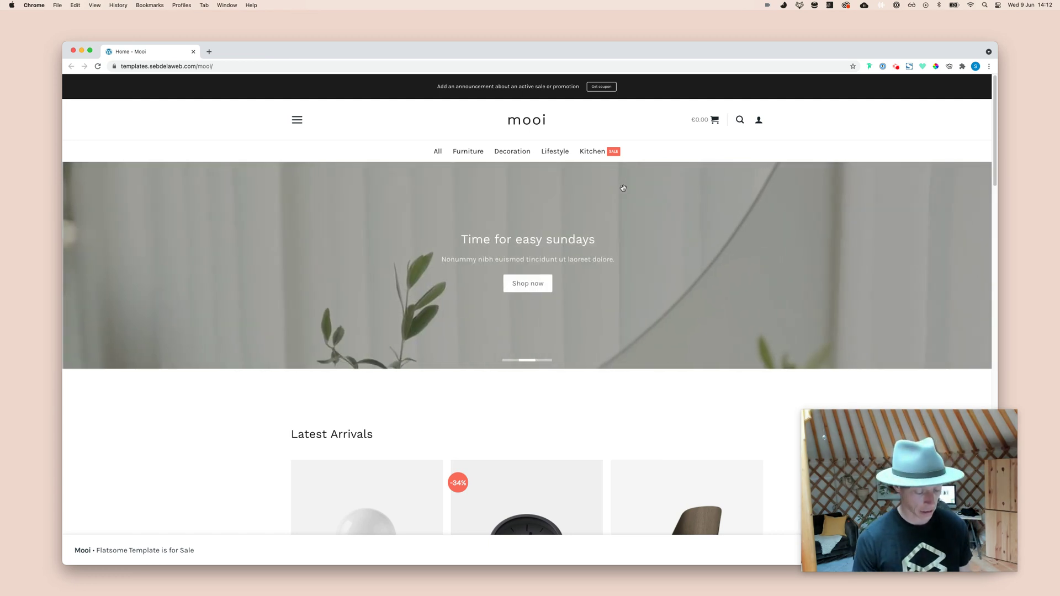
Step: Reload the Mooi homepage, dismiss the Get 10% discount popup, and load members.sebdelaweb.com in a new tab
key("super+r")
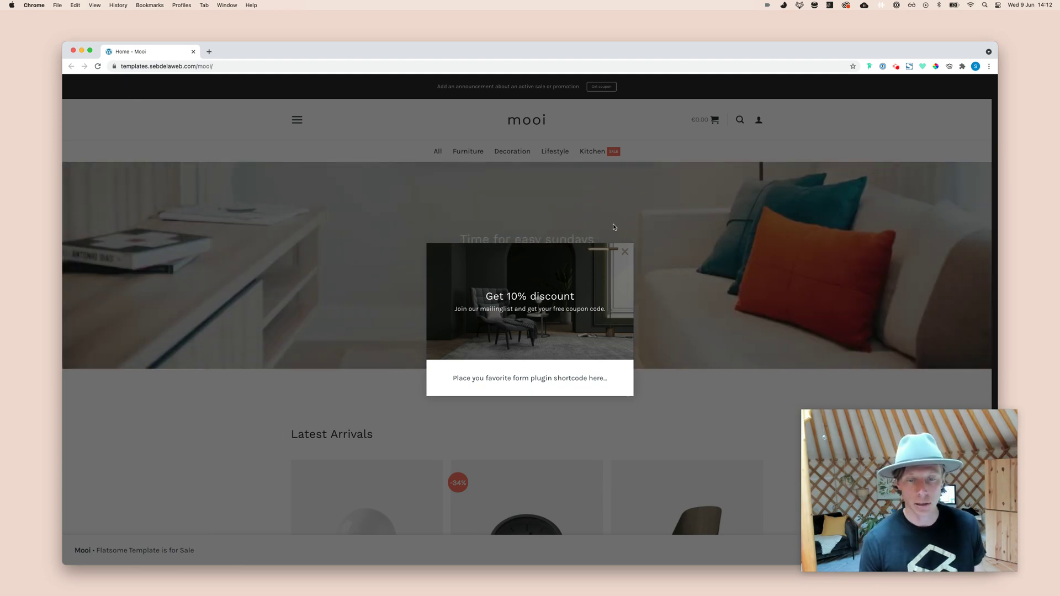
left_click(534, 205)
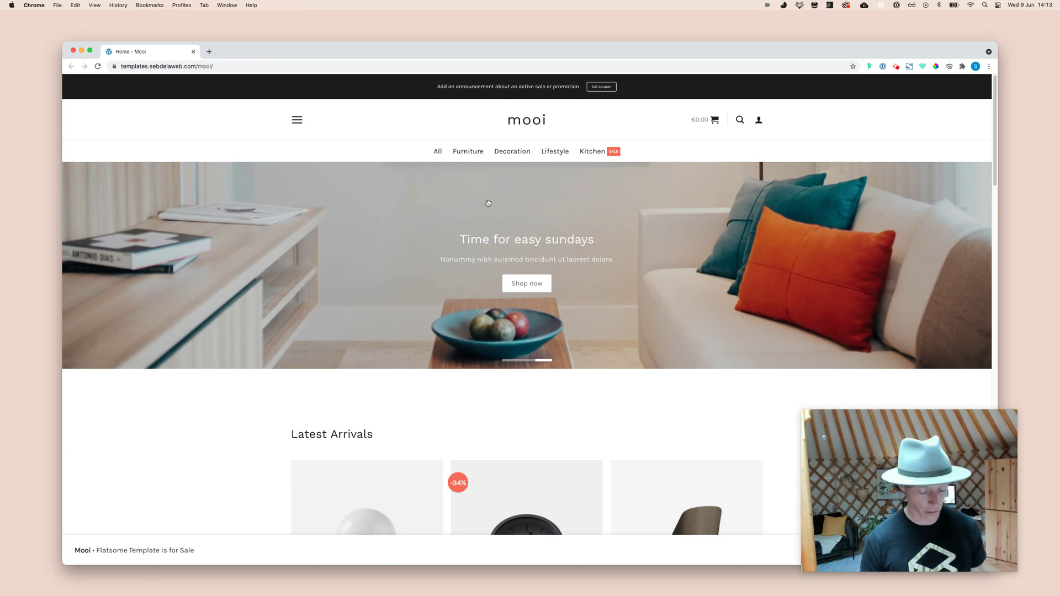
key("super+t")
type("mem")
key("Return")
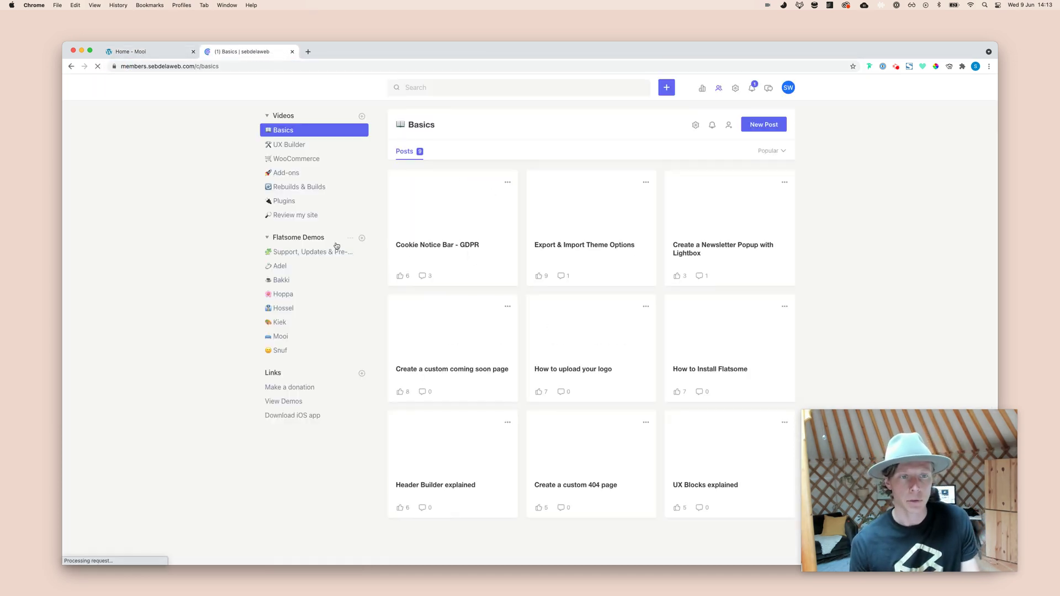
Step: Open the Create a Newsletter Popup with Lightbox lesson, then load /wp-admin on the Mooi tab
left_click(752, 209)
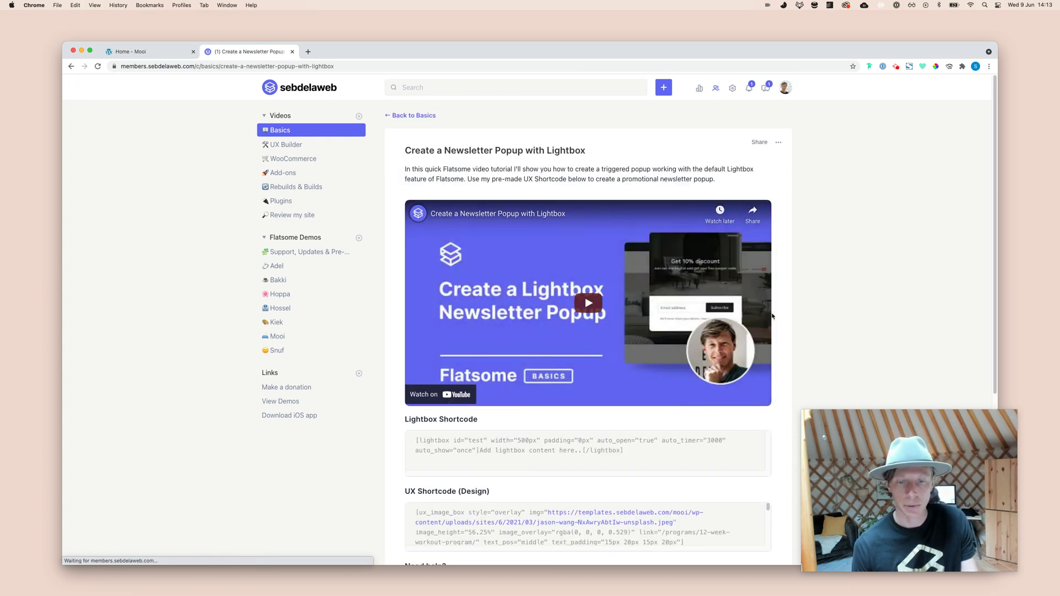
scroll(740, 329, "down", 2)
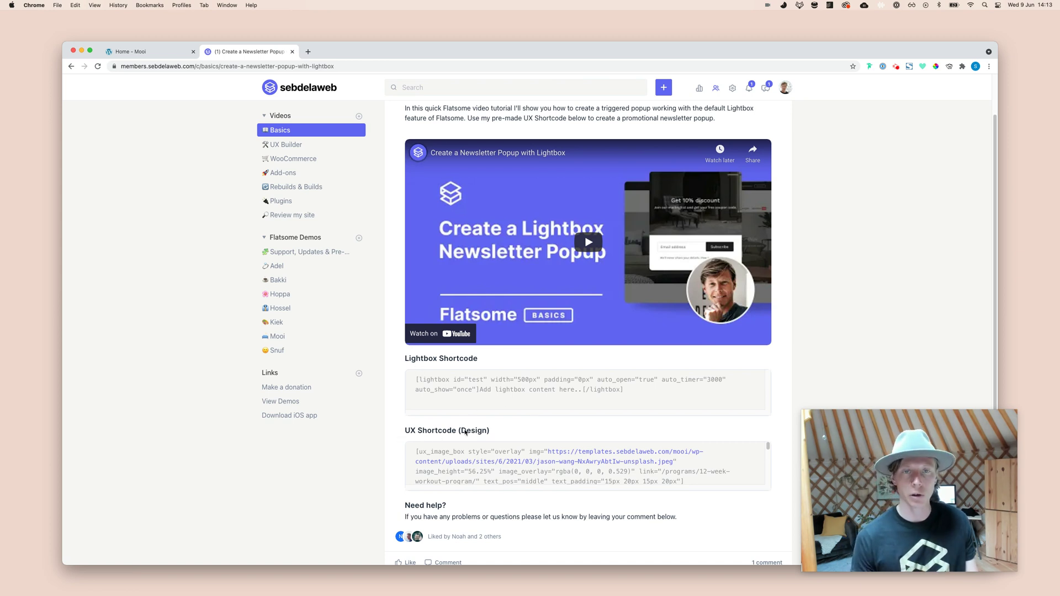
left_click(145, 51)
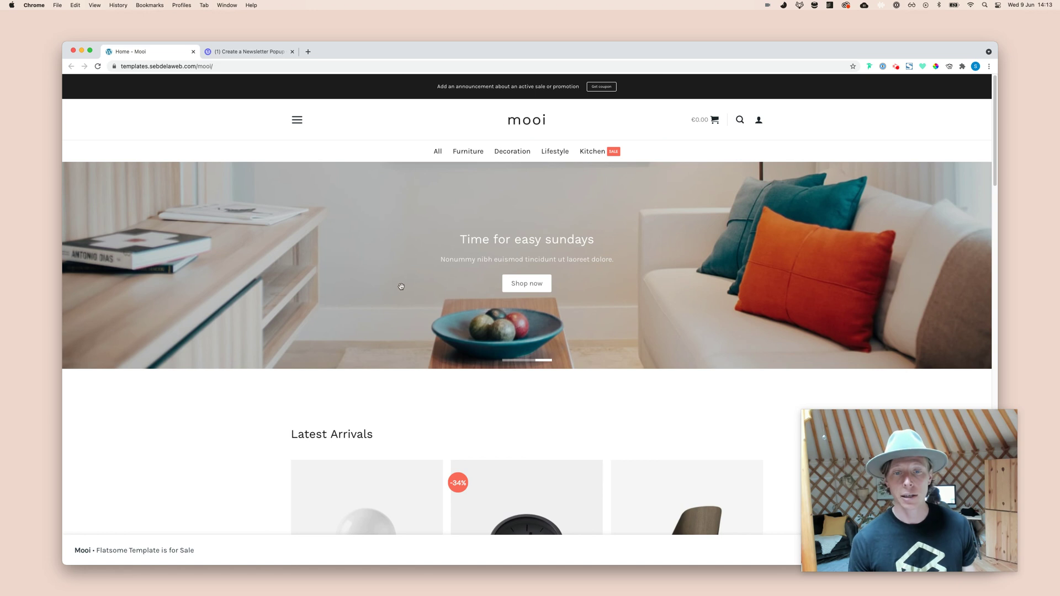
left_click(199, 66)
key("BackSpace")
key("BackSpace")
key("BackSpace")
key("BackSpace")
key("BackSpace")
type("wp-ad,m")
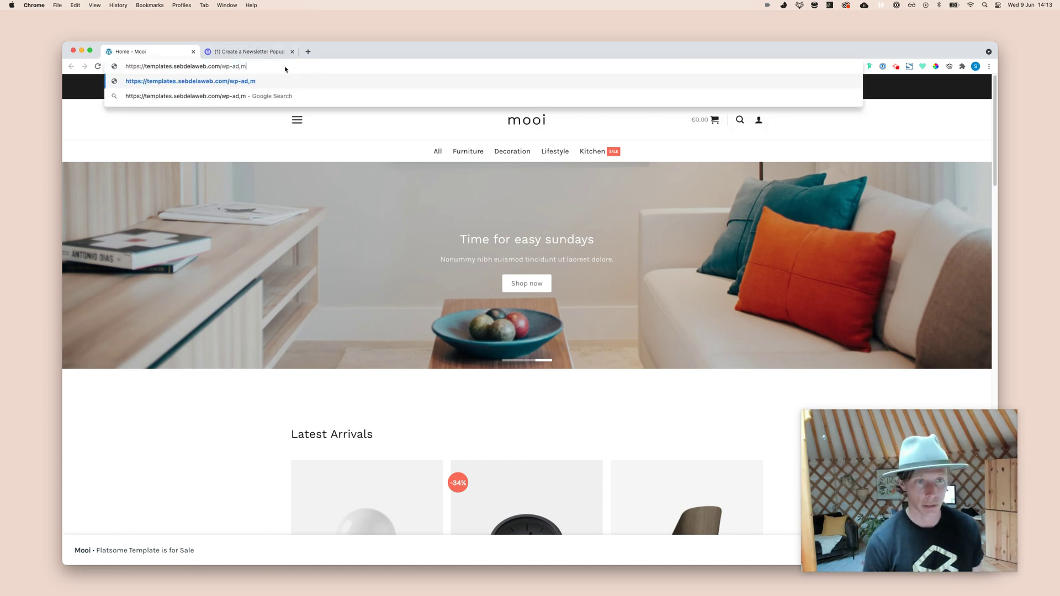
key("BackSpace")
key("BackSpace")
type("min")
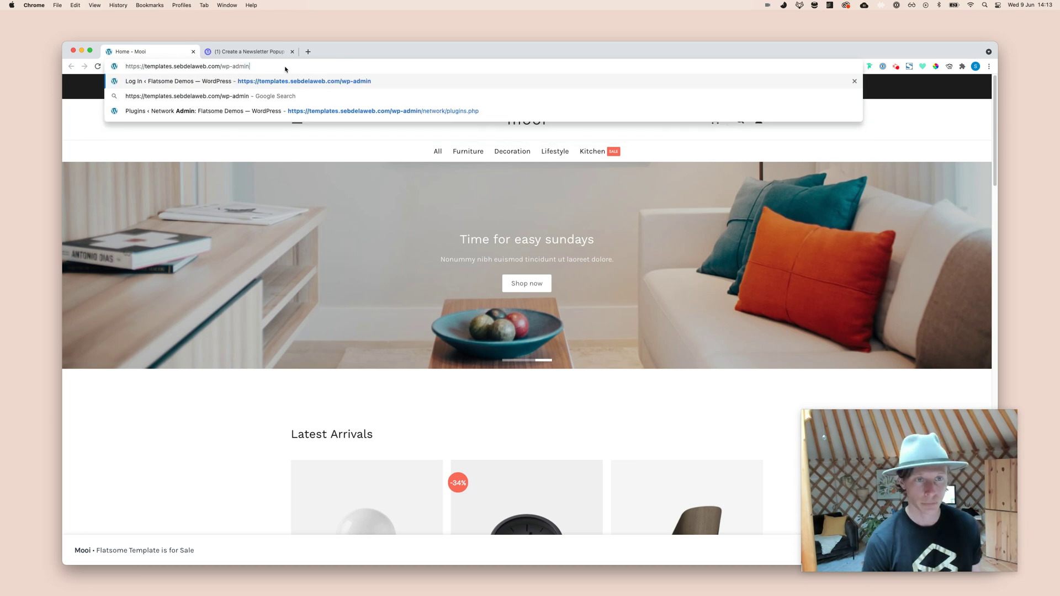
key("Return")
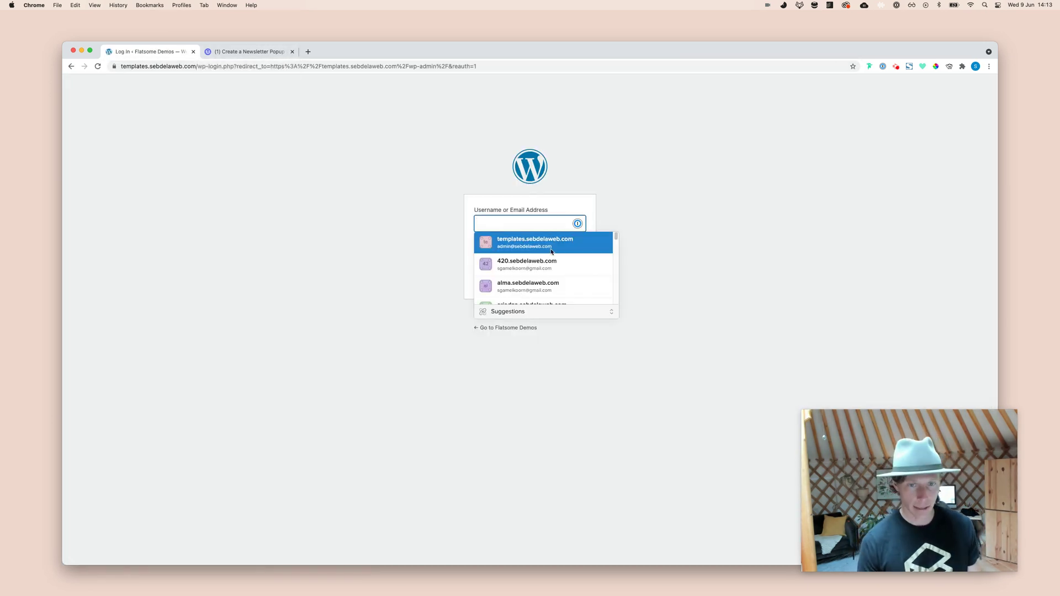
Step: Log into WordPress admin with the saved 1Password credentials and return to the lesson
left_click(551, 243)
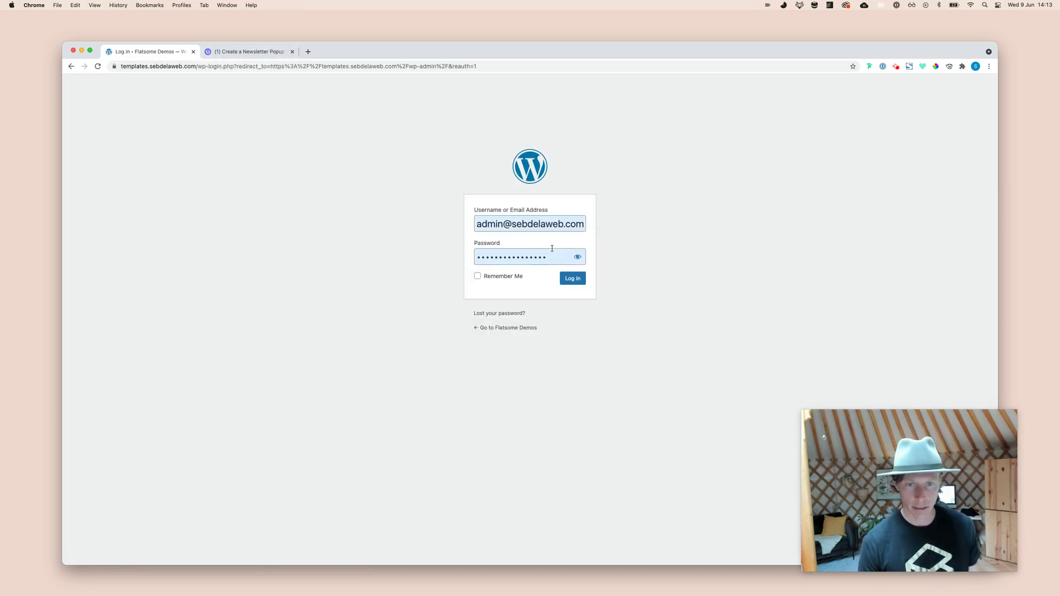
left_click(259, 51)
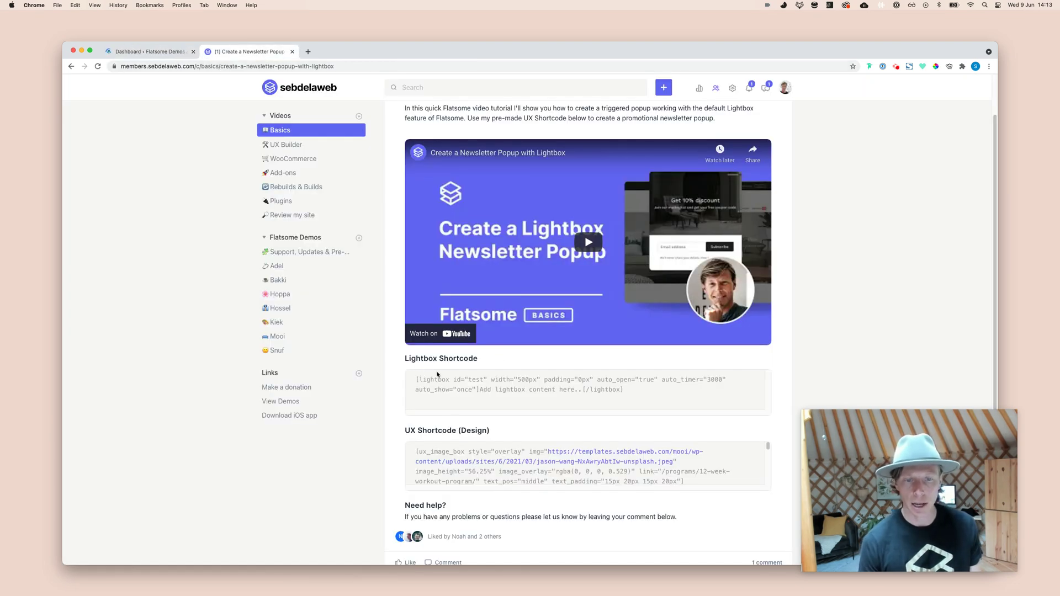
key("super+t")
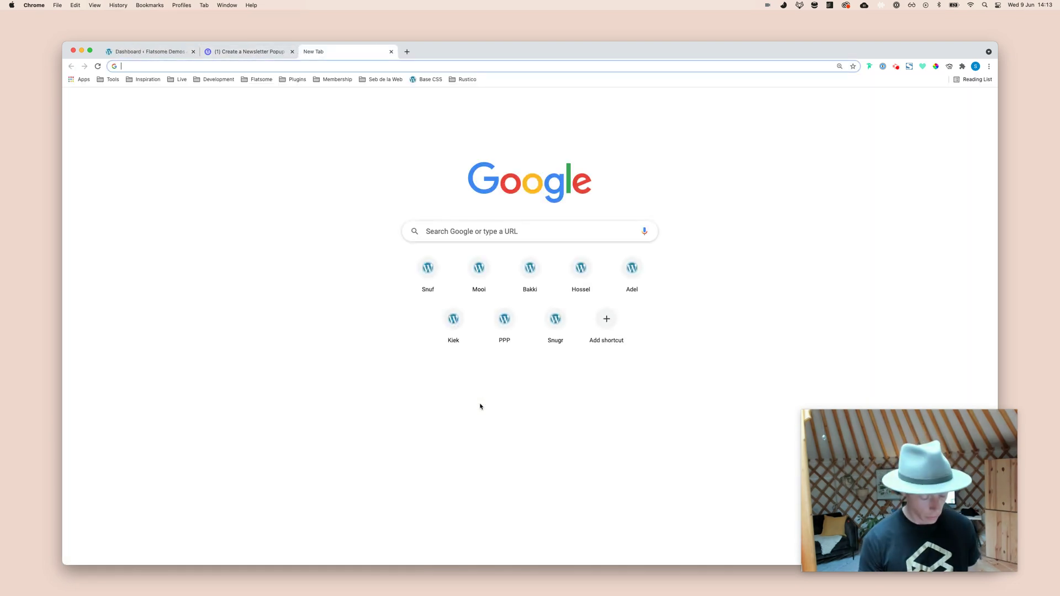
Step: Search Google for 'flatsome lightbox', open the Lightbox - Flatsome docs page and select its shortcode
type("f")
type("lat")
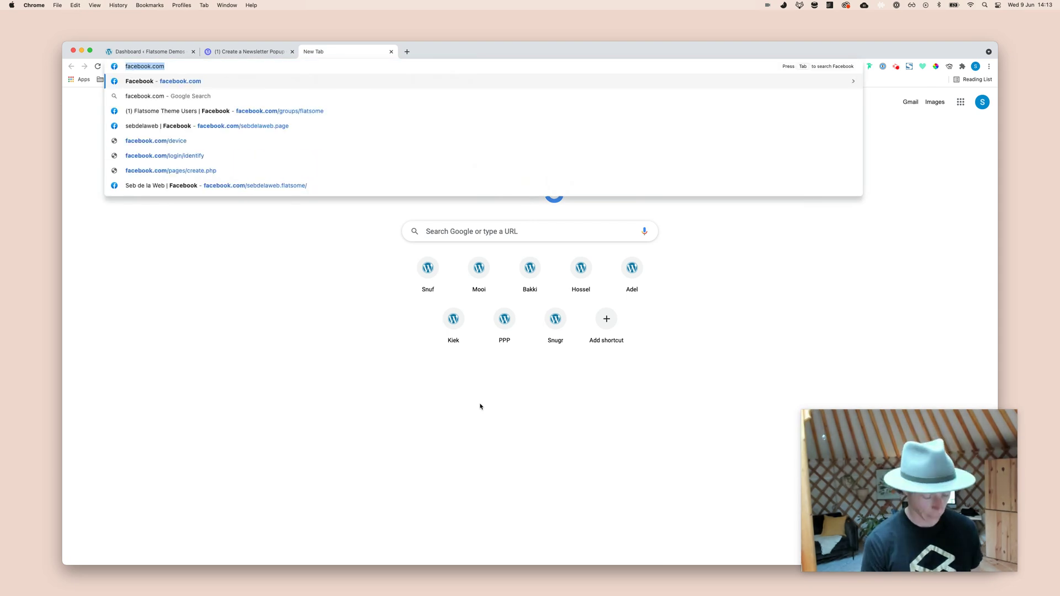
type("some l")
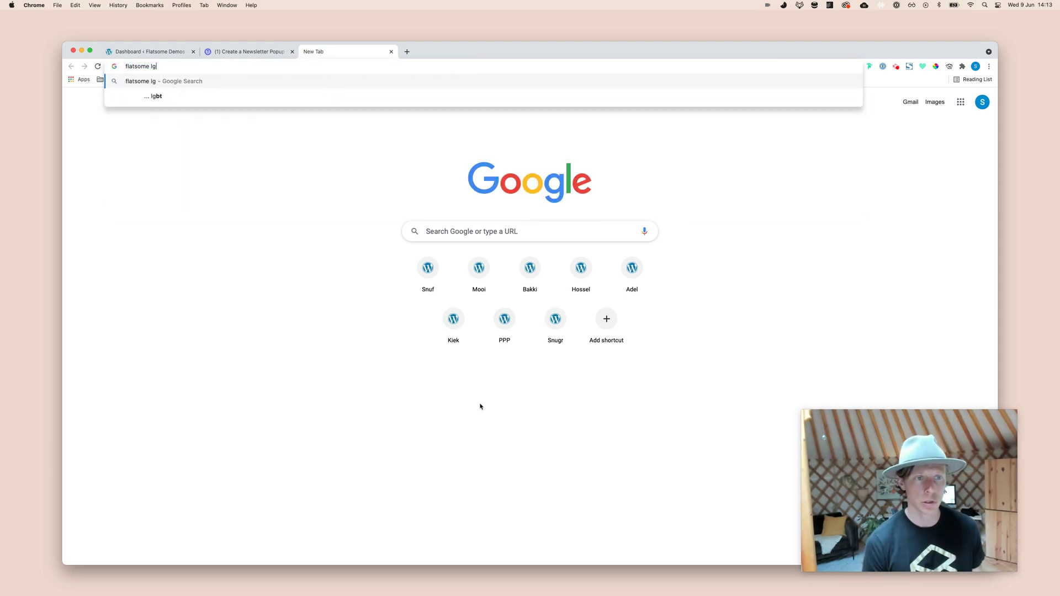
key("Down")
key("Return")
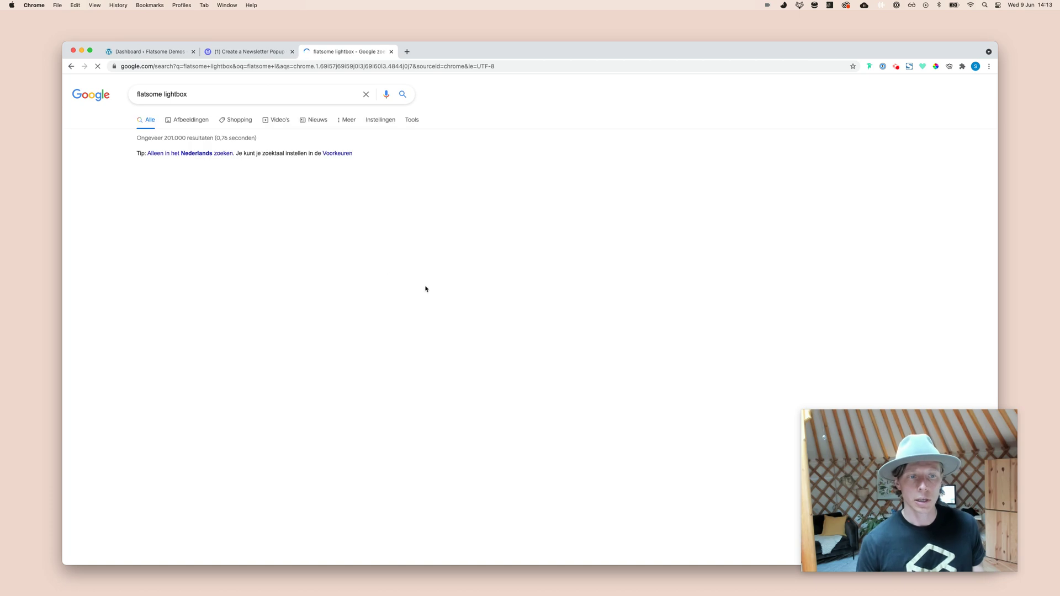
left_click(194, 354)
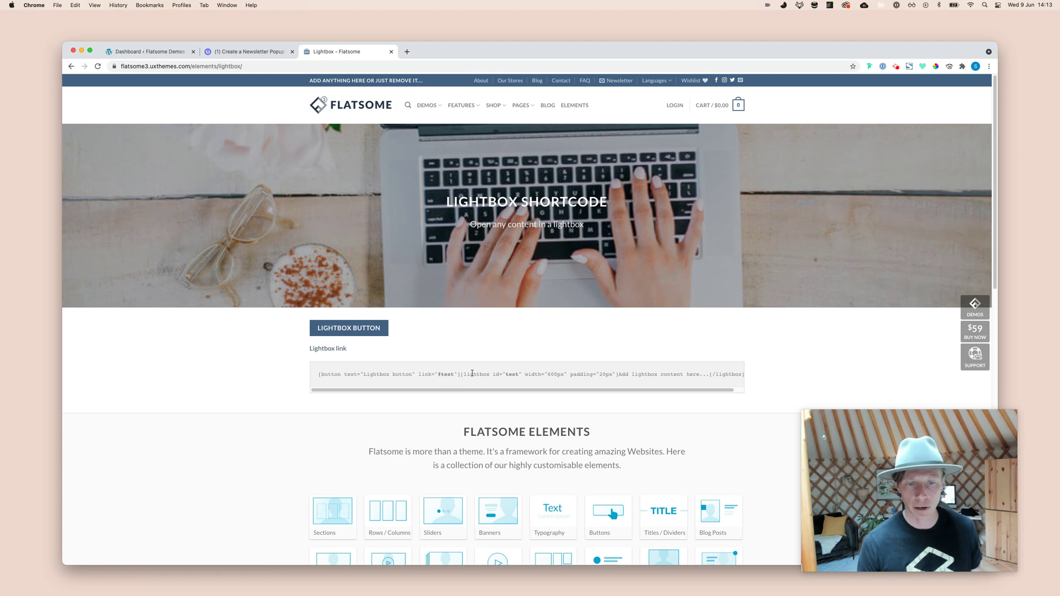
left_click_drag(461, 374, 736, 374)
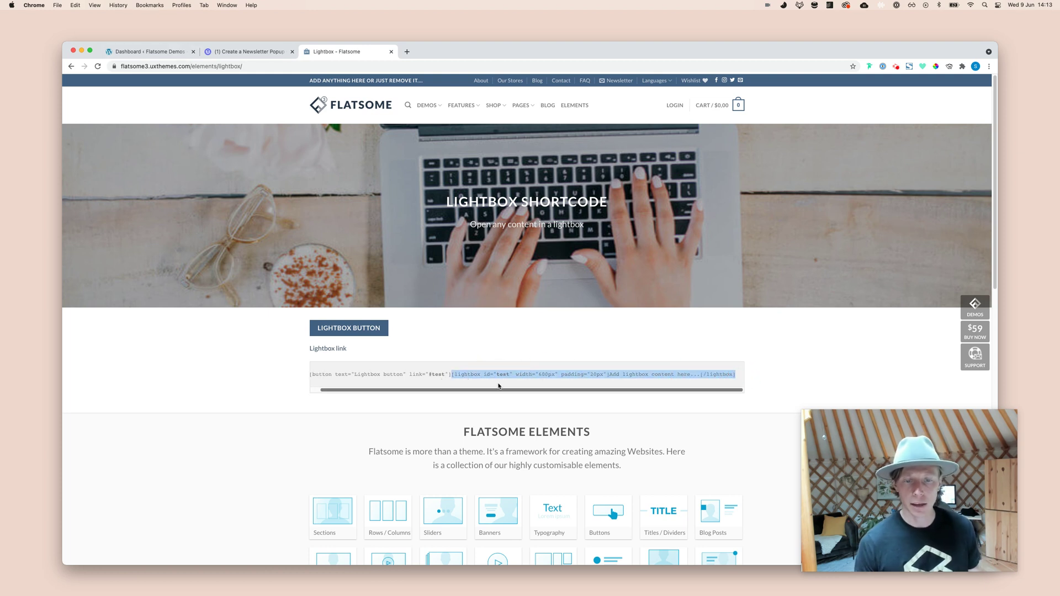
Step: Select auto_open="true" in the lesson's shortcode and compare it with the documentation
left_click(152, 51)
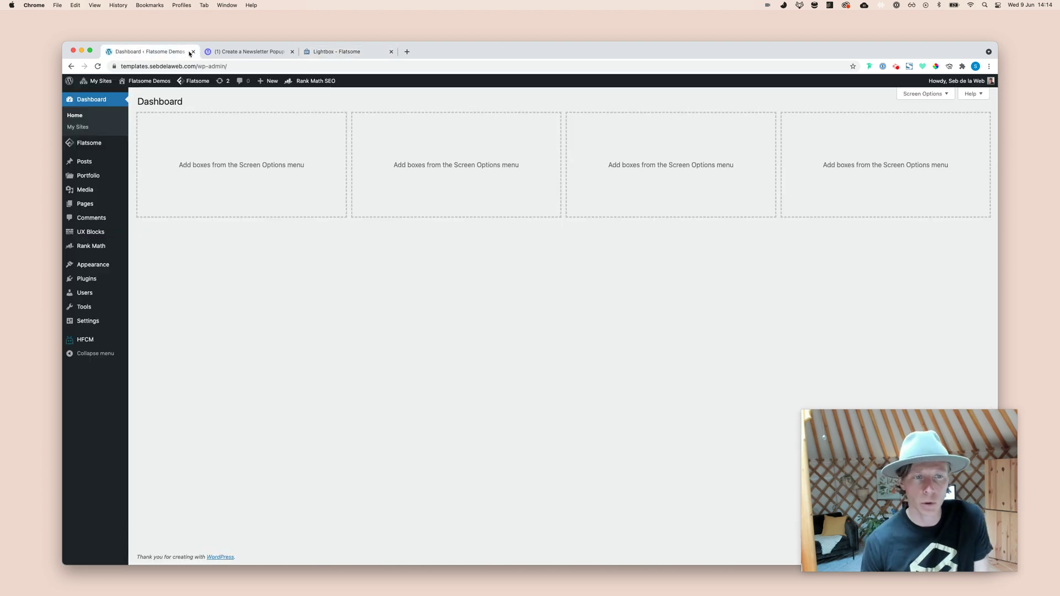
left_click(248, 51)
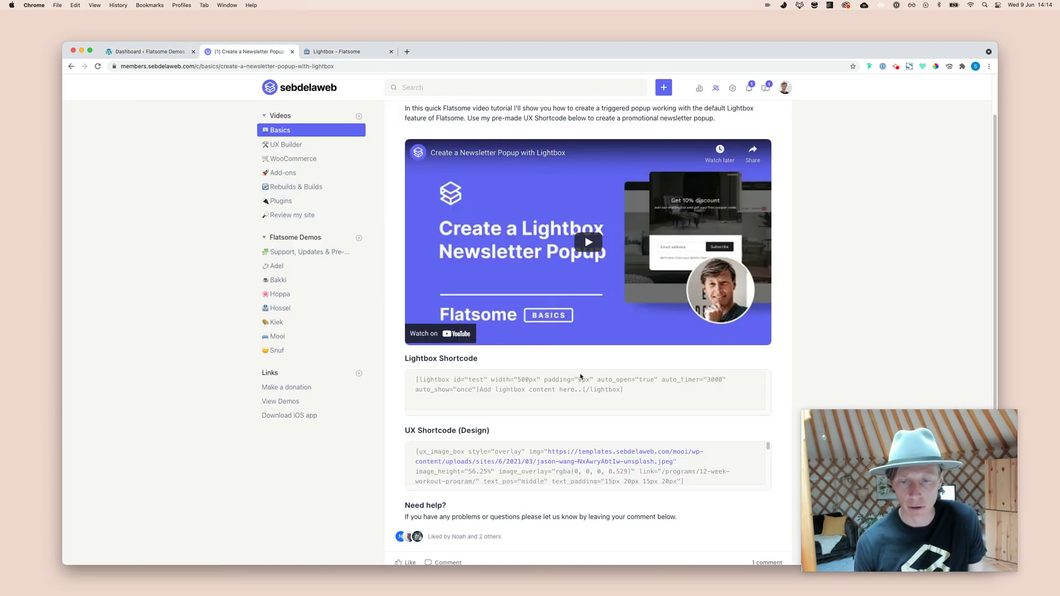
left_click_drag(598, 381, 655, 382)
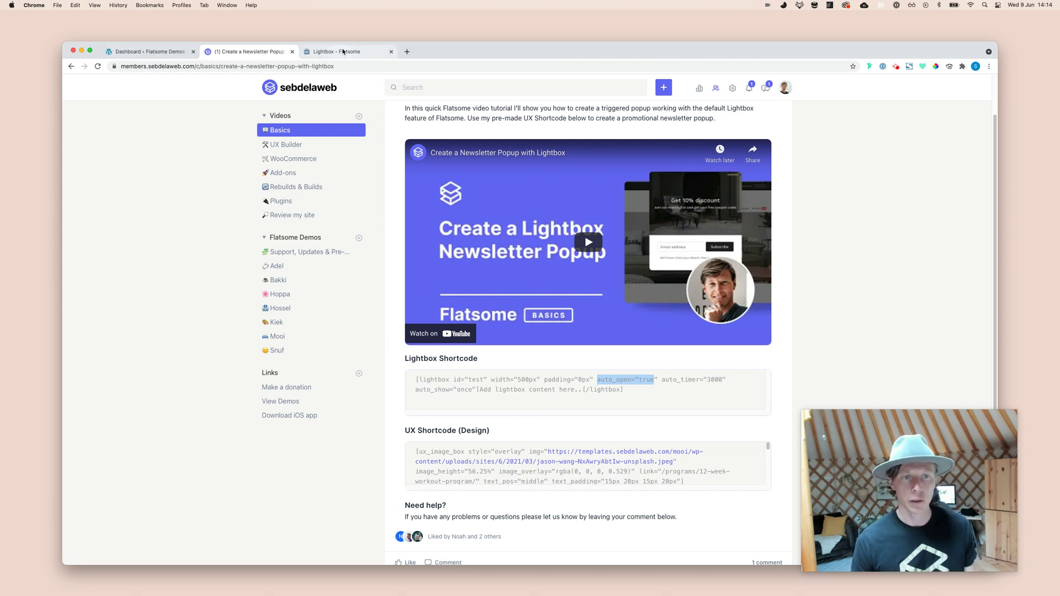
left_click(328, 51)
Step: Close the Lightbox - Flatsome documentation tab and select the lesson's entire lightbox shortcode for copying
left_click(165, 51)
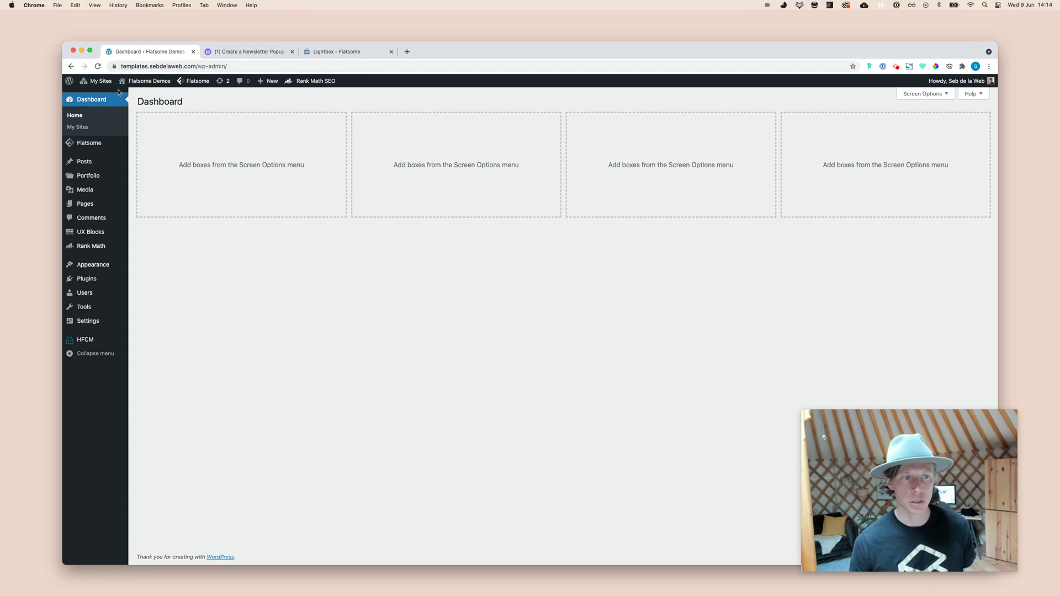
mouse_move(122, 82)
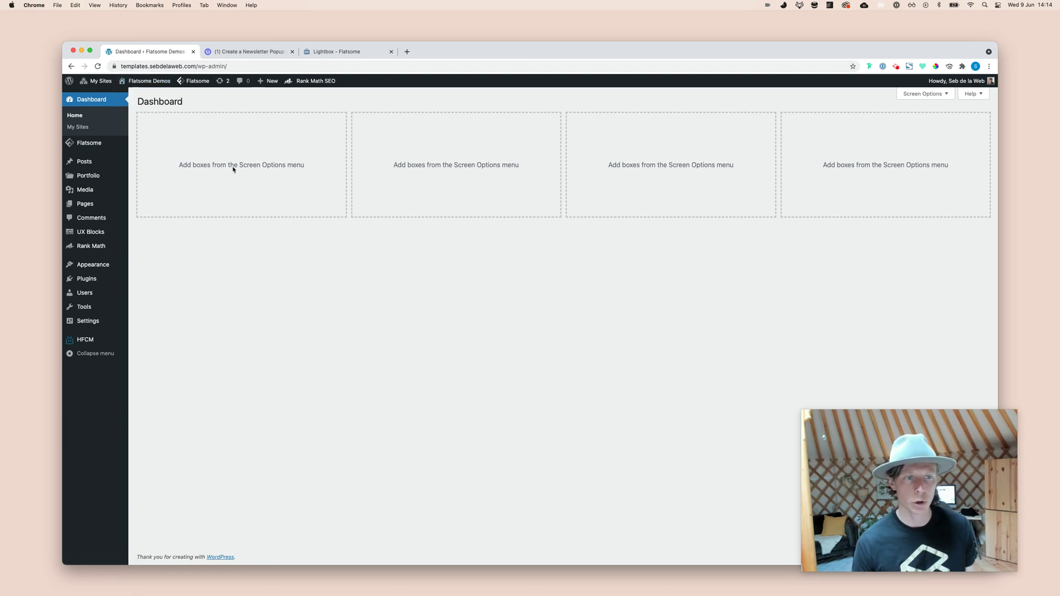
left_click(323, 53)
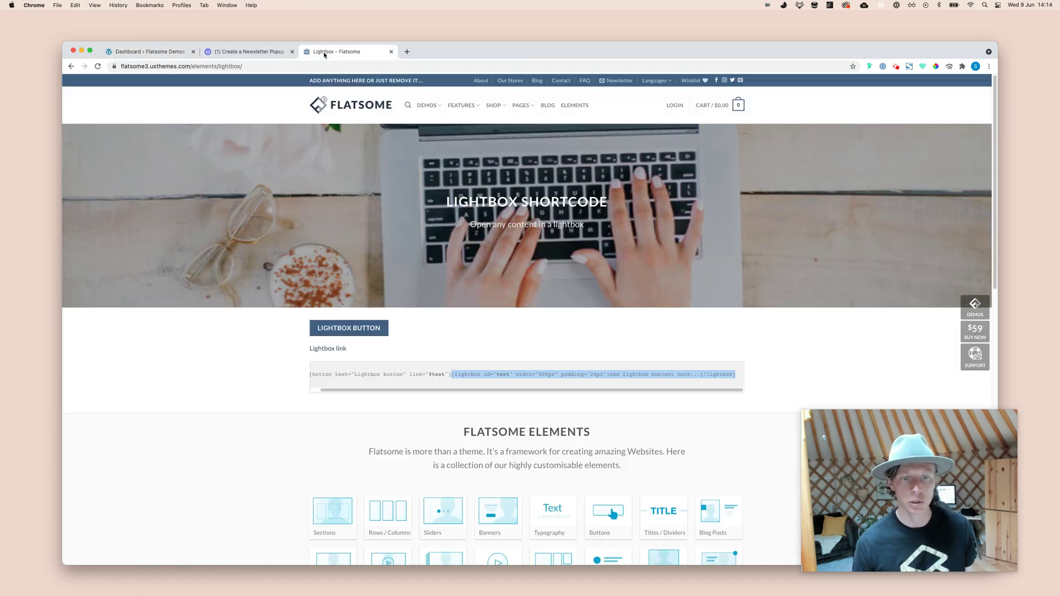
left_click(391, 52)
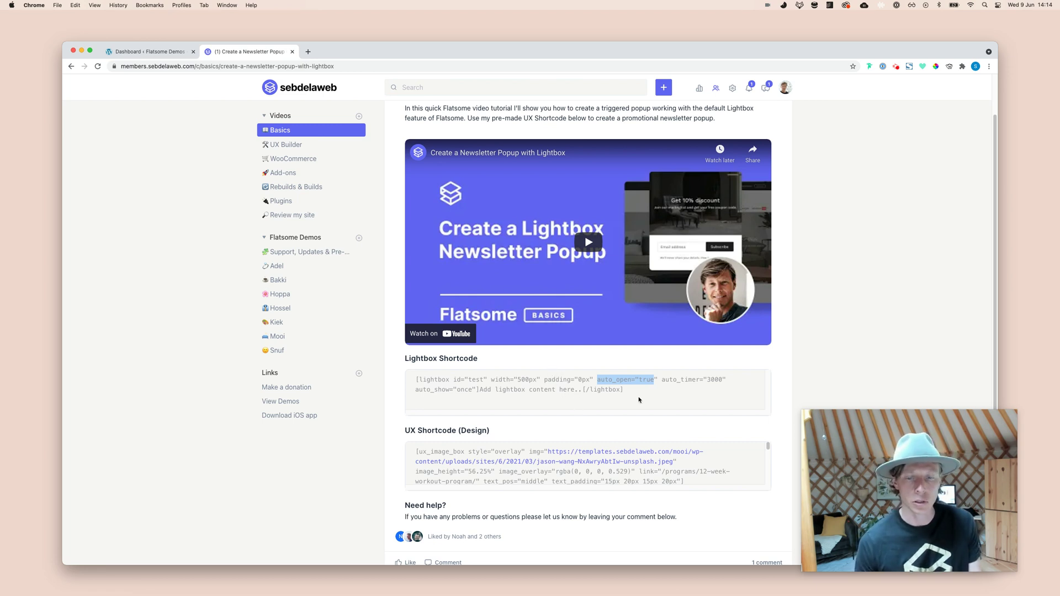
left_click(636, 397)
left_click_drag(636, 397, 418, 379)
key("super+c")
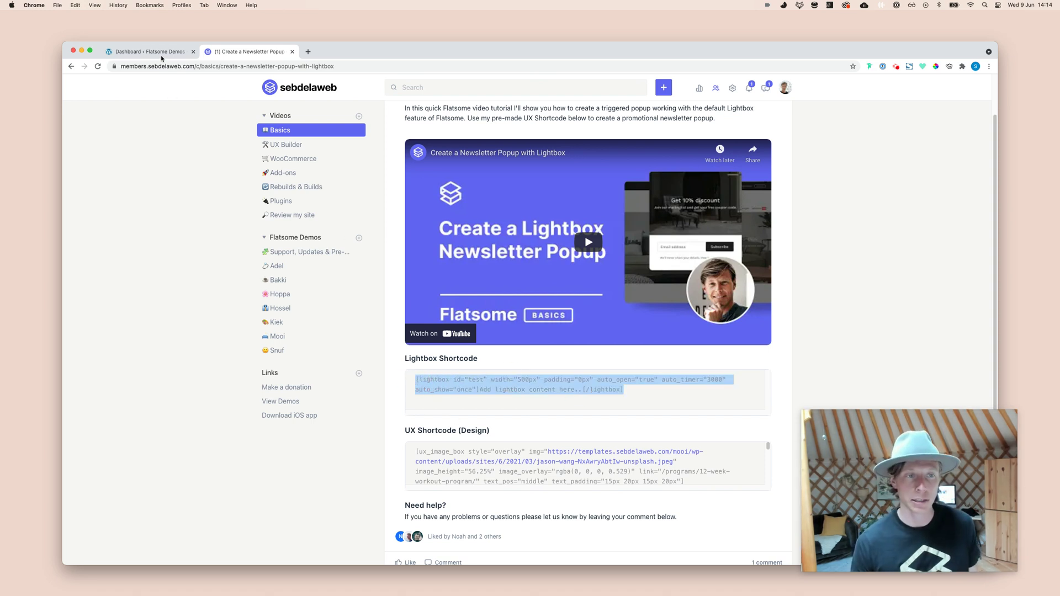
Step: Open the Mooi site front end from the dashboard's My Sites menu
left_click(157, 53)
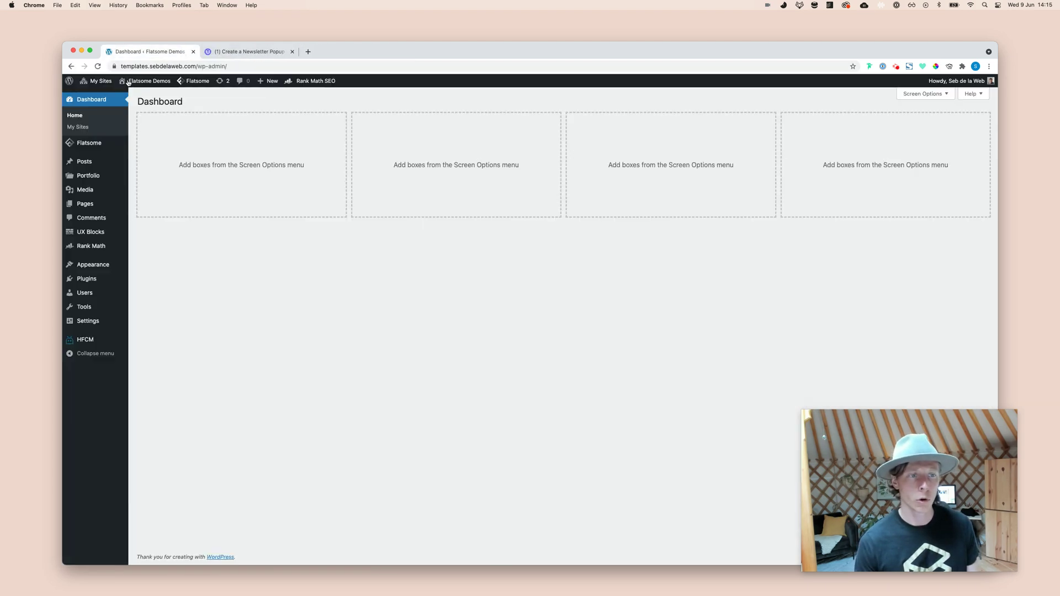
mouse_move(107, 90)
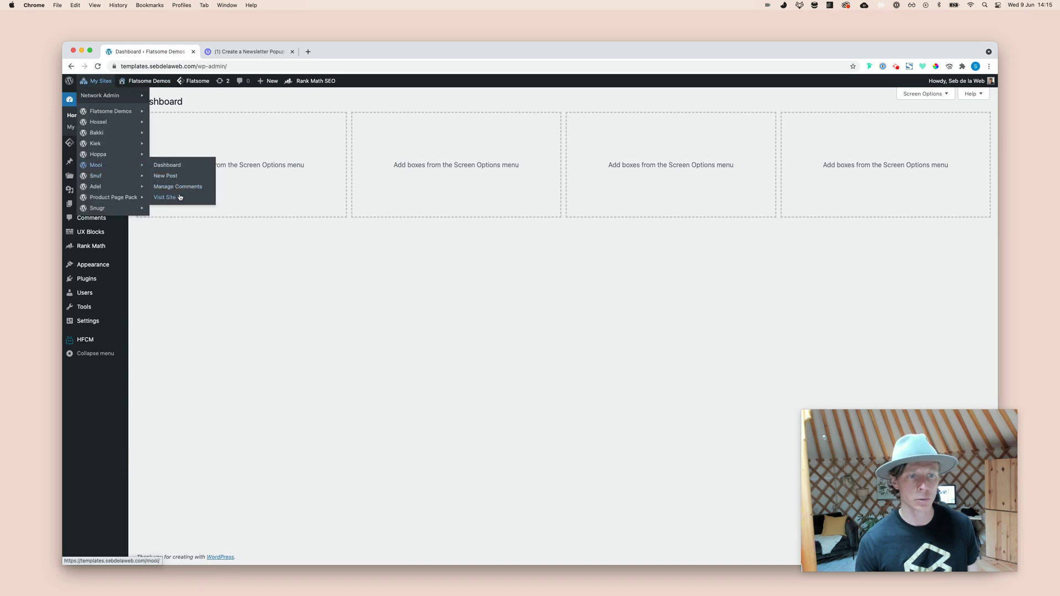
left_click(165, 198, "super")
Step: Open the Mooi Contact page in UX Builder
left_click(235, 51)
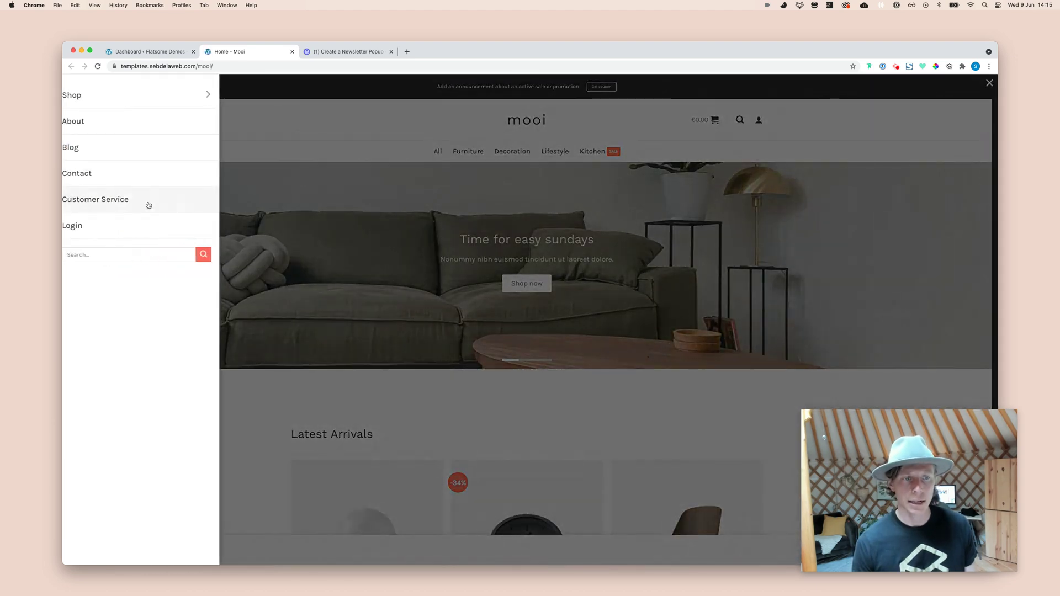
left_click(91, 177)
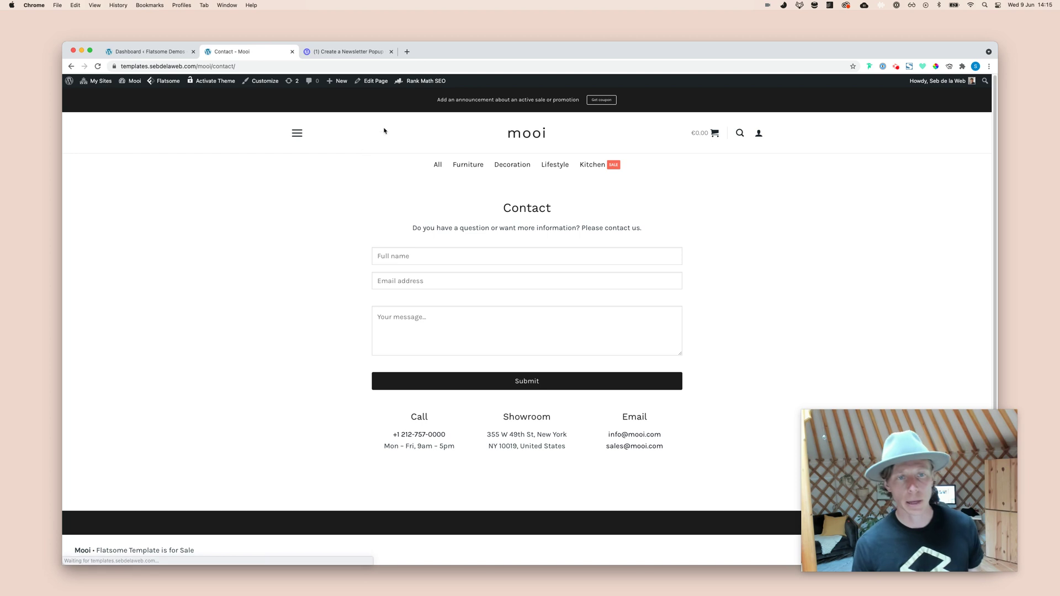
mouse_move(371, 81)
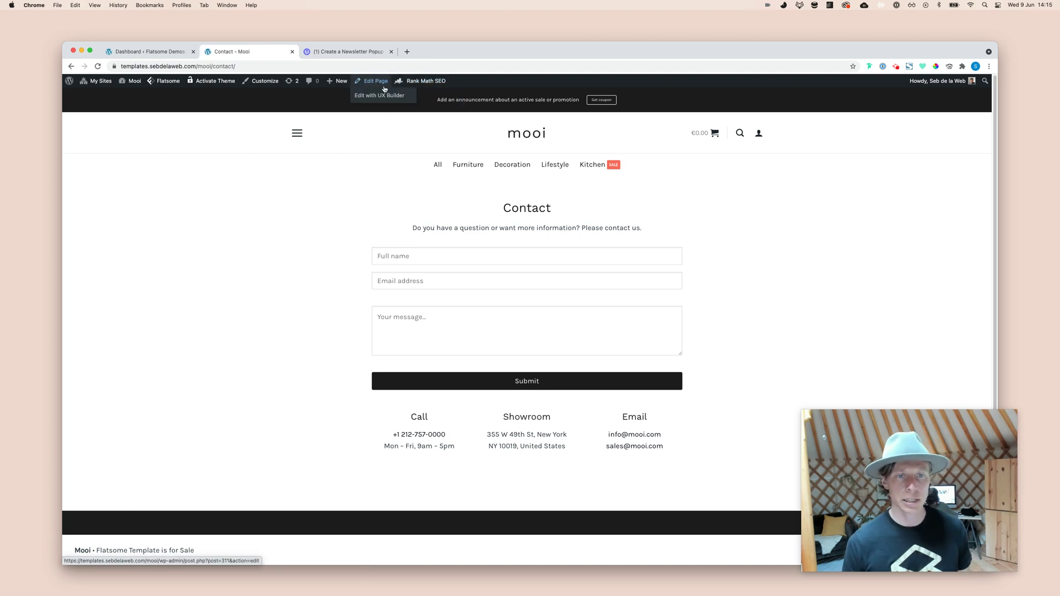
left_click(385, 96)
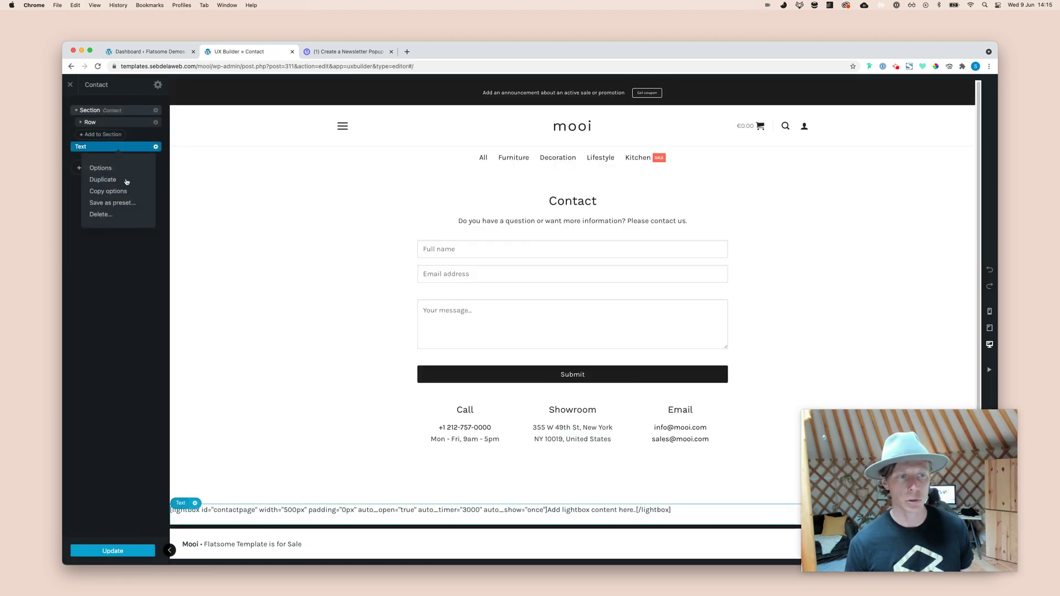
Step: Delete the old lightbox Text element, add a new Text element, and paste the lightbox shortcode into it
left_click(118, 214)
left_click(120, 158)
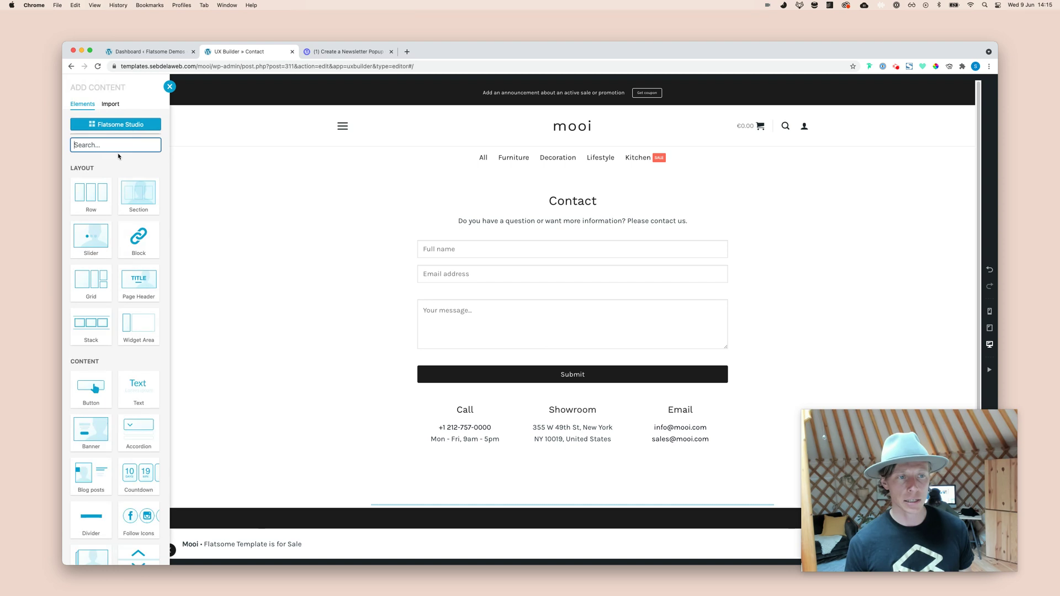
type("te")
left_click(89, 194)
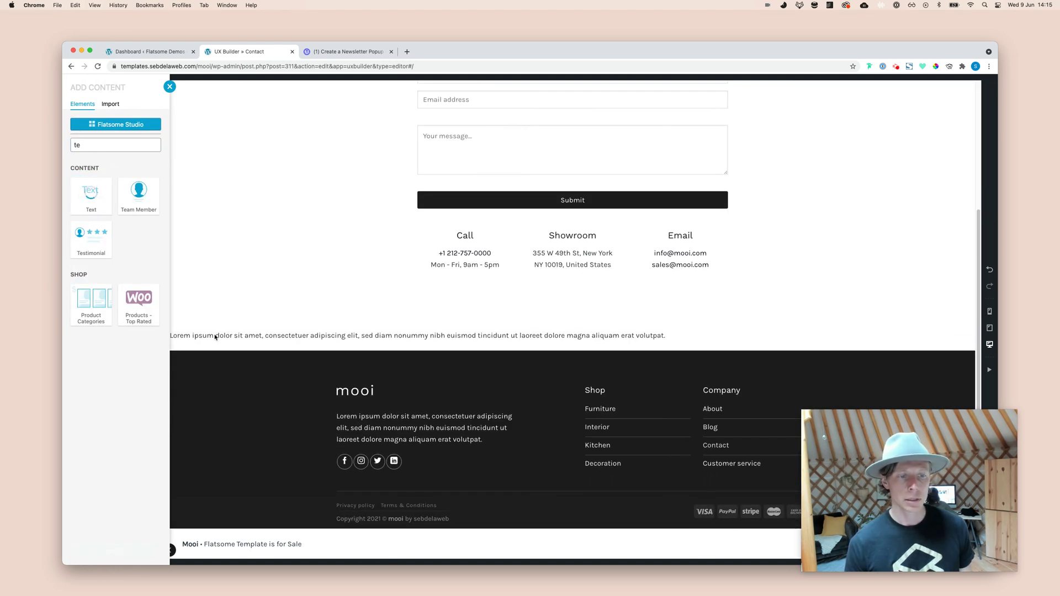
left_click(216, 337)
left_click(126, 187)
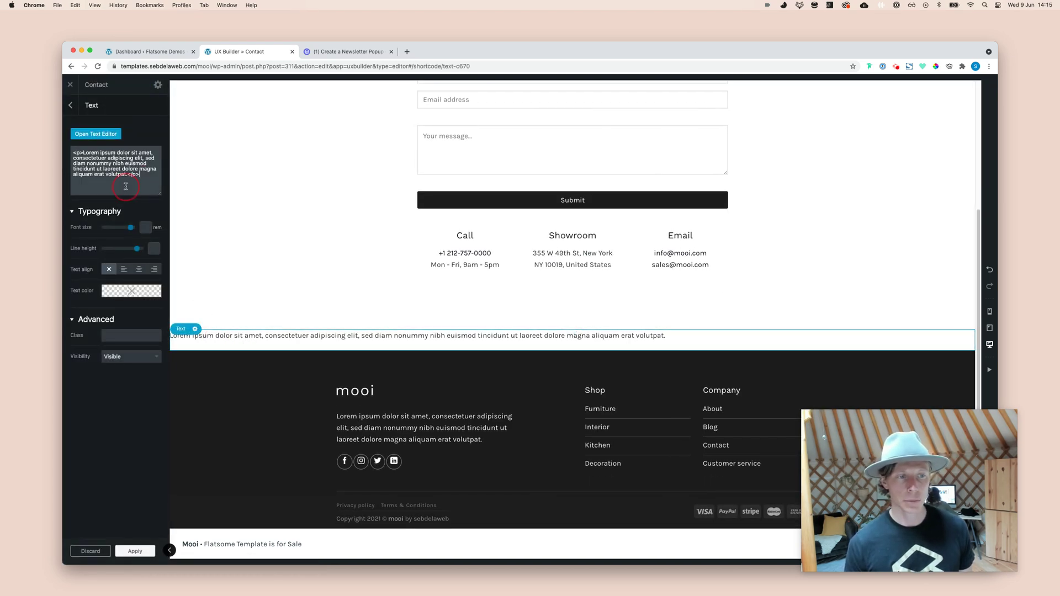
key("super+a")
key("super+v")
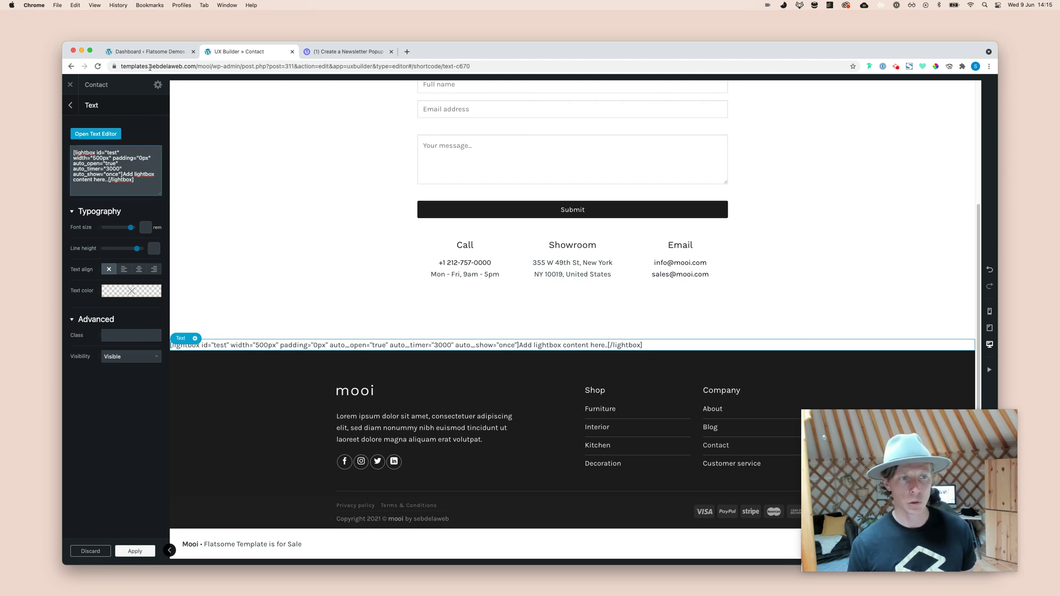
left_click(348, 51)
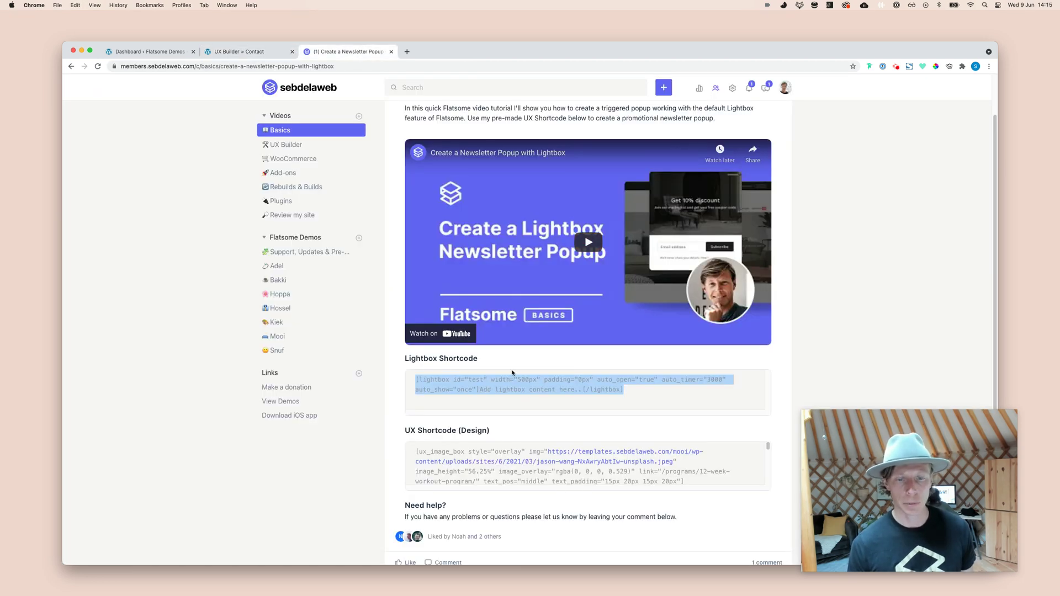
left_click(477, 392)
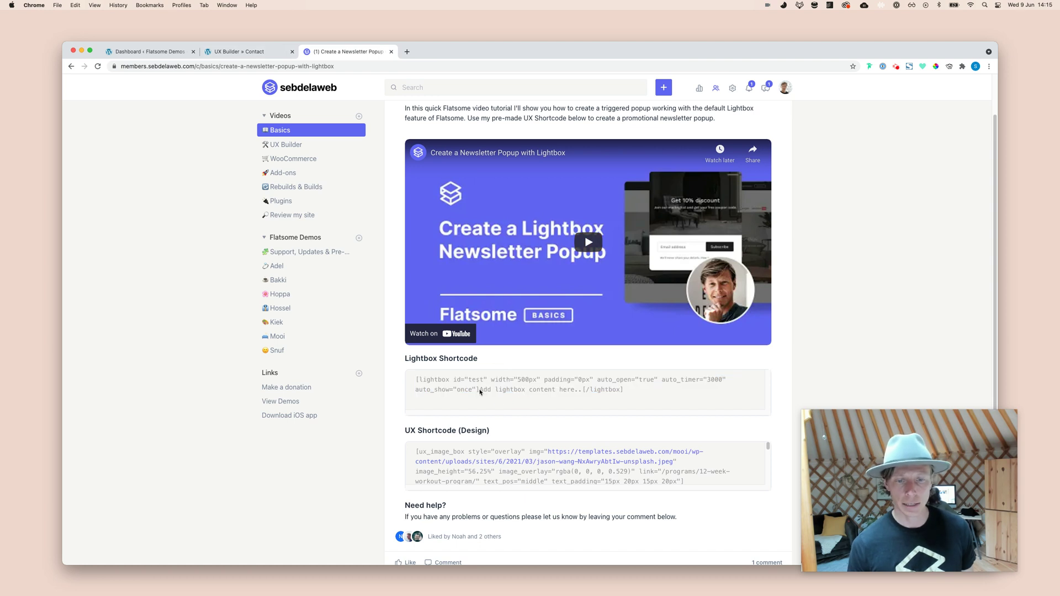
left_click_drag(480, 391, 407, 379)
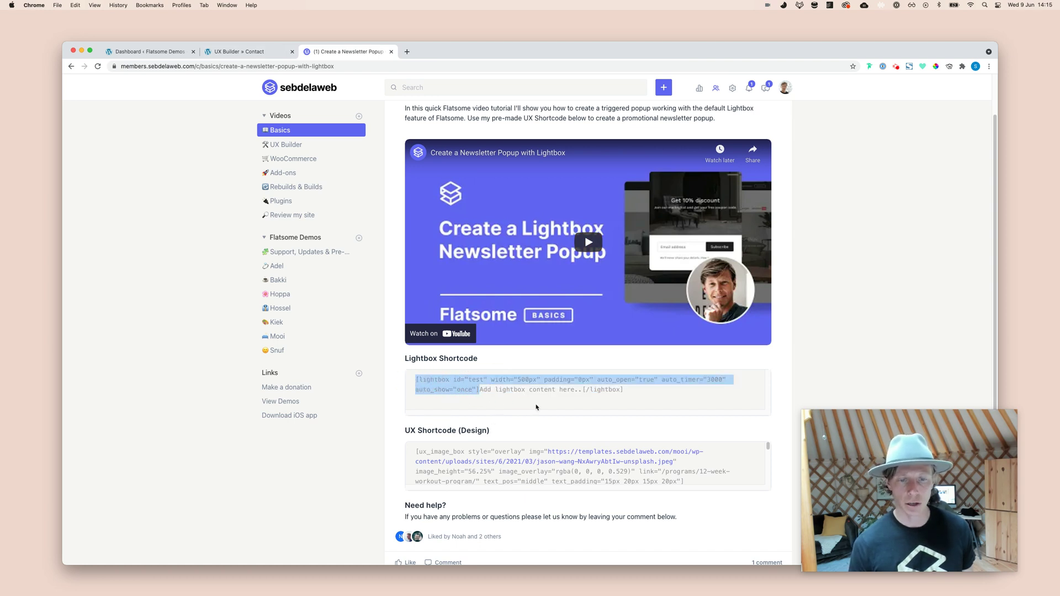
left_click_drag(582, 392, 624, 391)
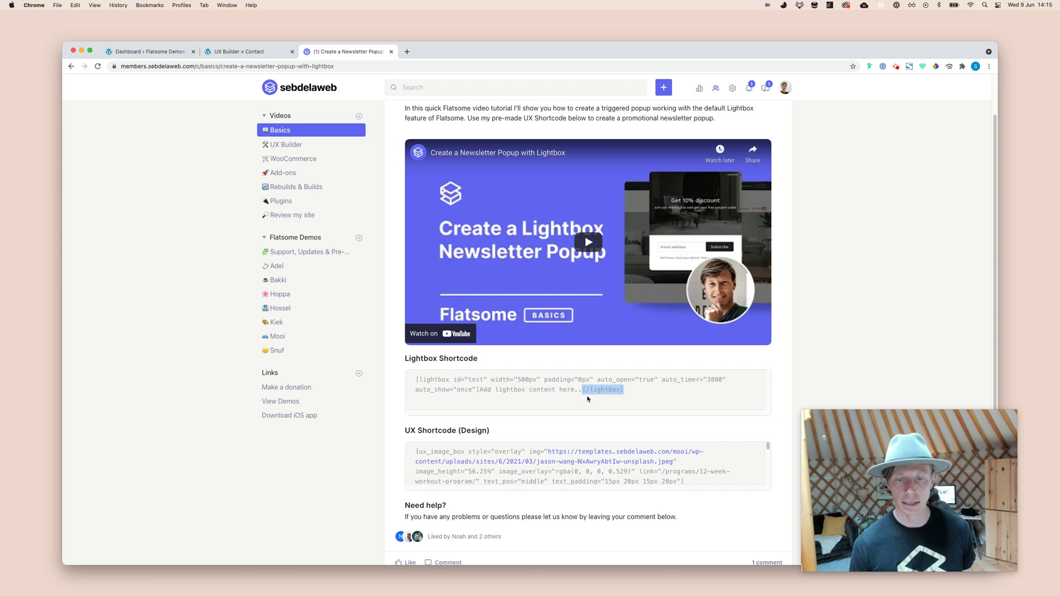
left_click(576, 395)
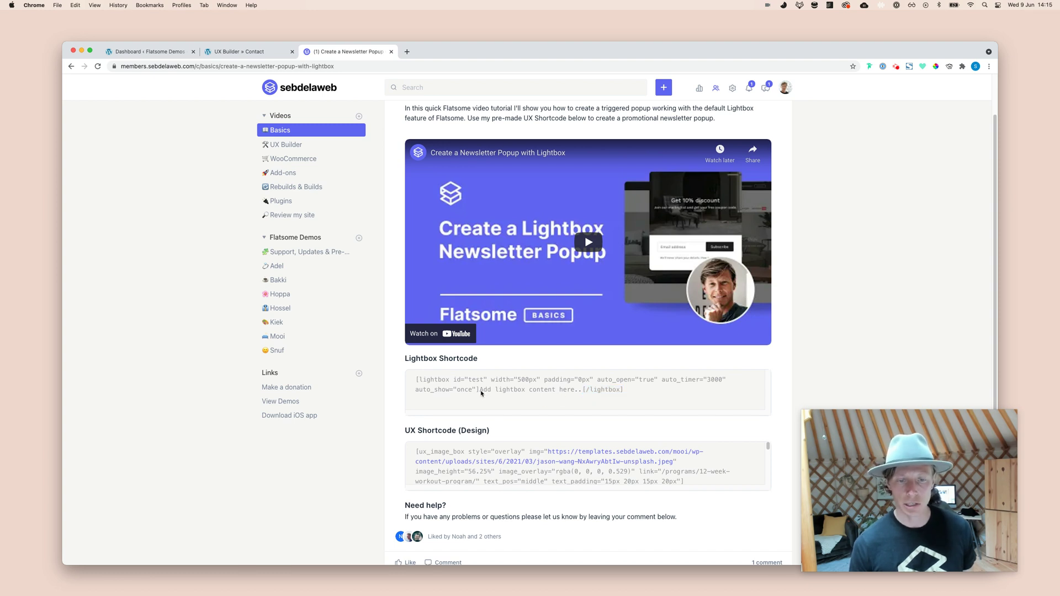
left_click_drag(481, 391, 582, 392)
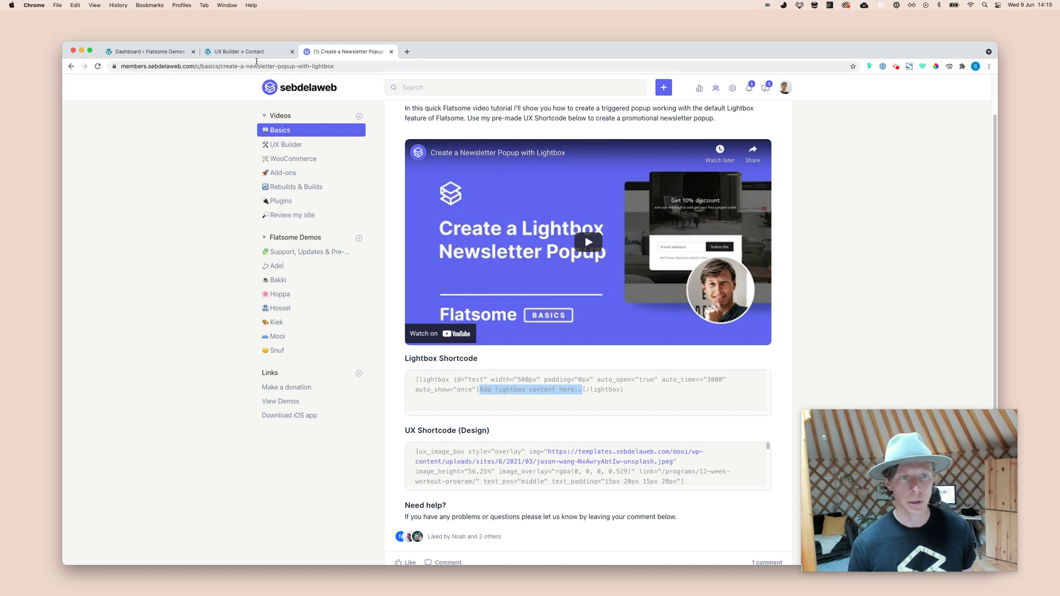
Step: Rename the lightbox id from test to contact-test, apply, update the Contact page, and exit the builder
left_click(252, 51)
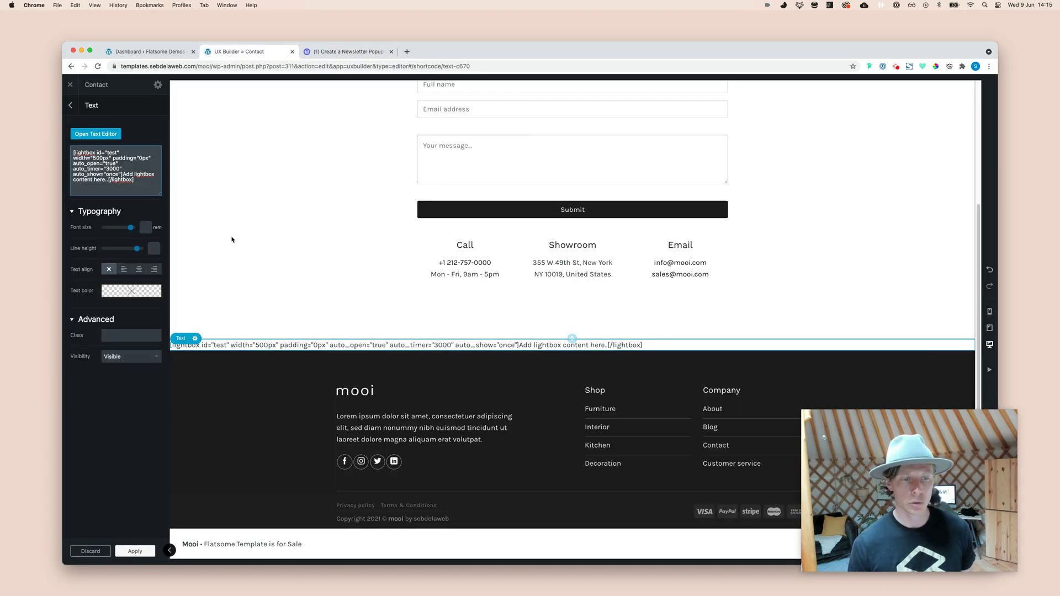
double_click(109, 153)
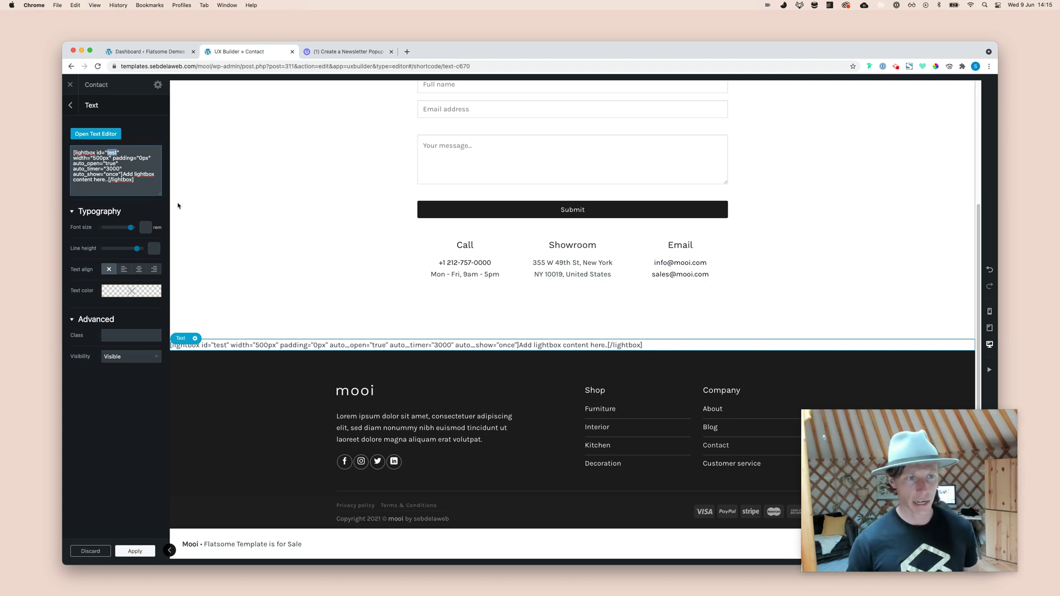
type("contact-test")
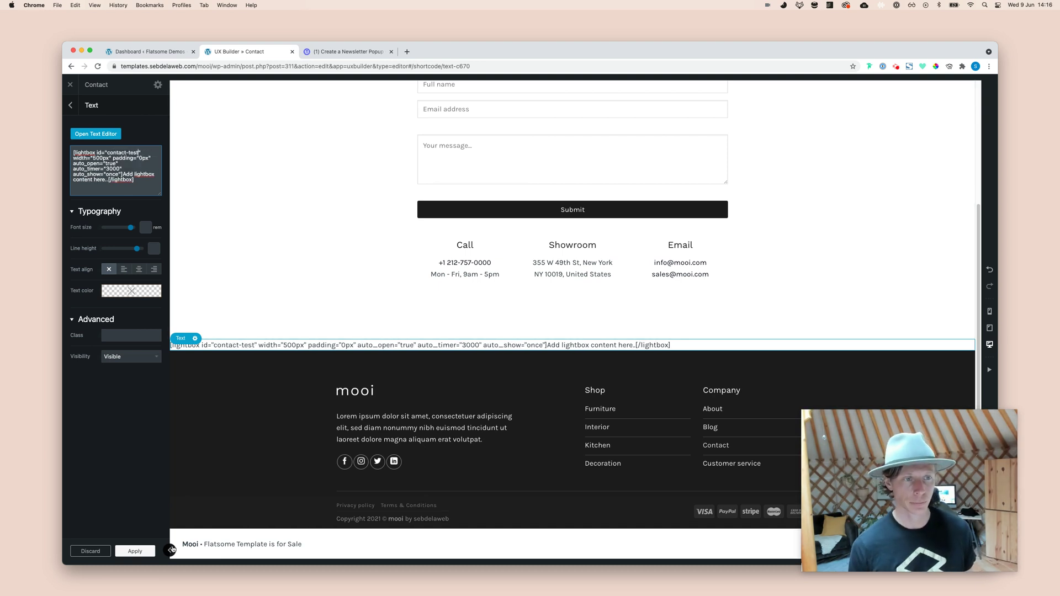
left_click(135, 552)
left_click(135, 551)
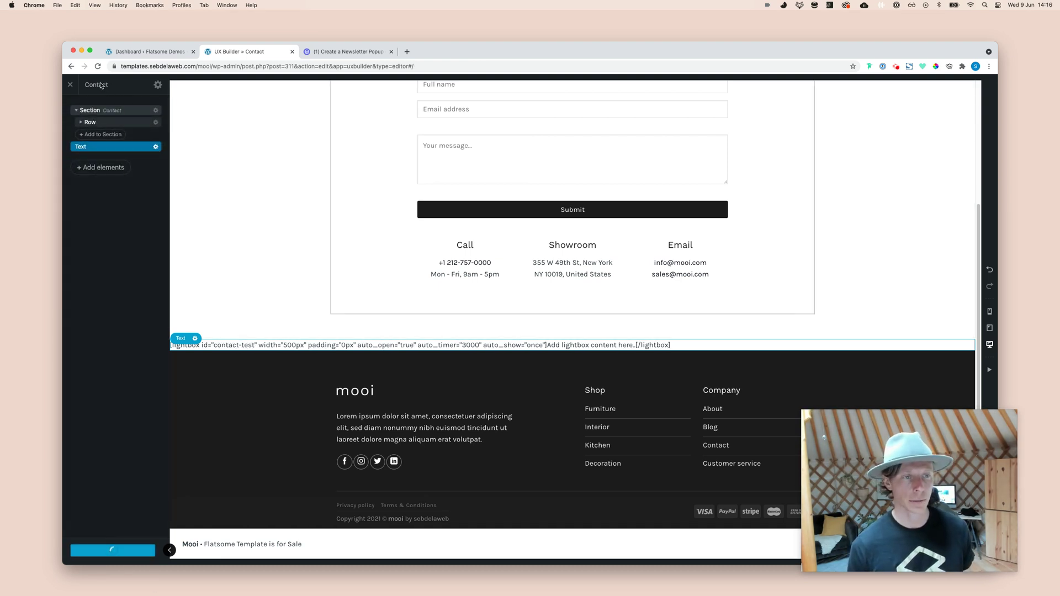
left_click(71, 85)
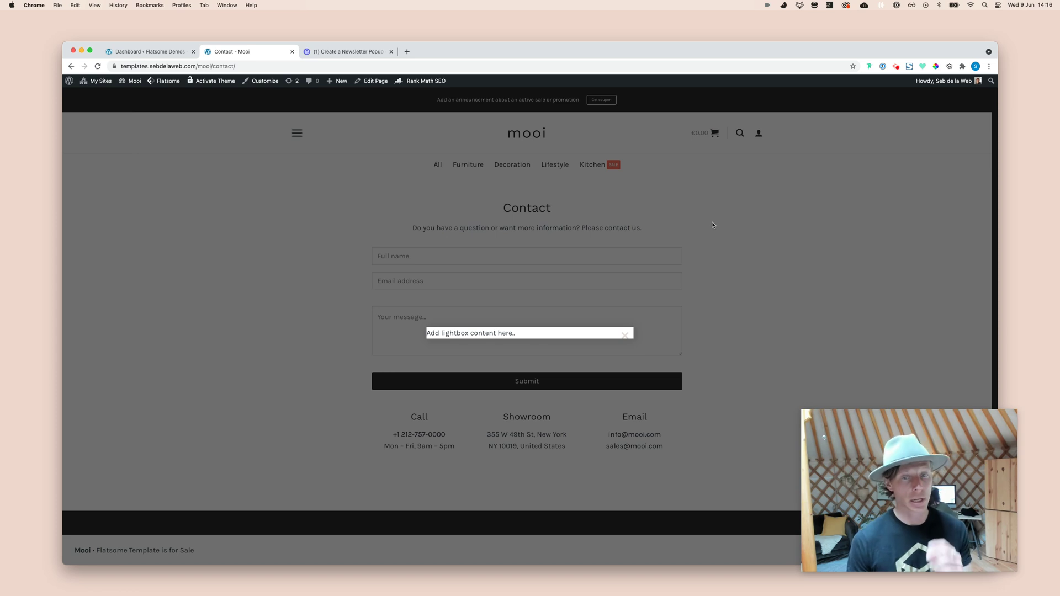
Step: Dismiss the lightbox that auto-opened on the live Contact page
left_click(712, 225)
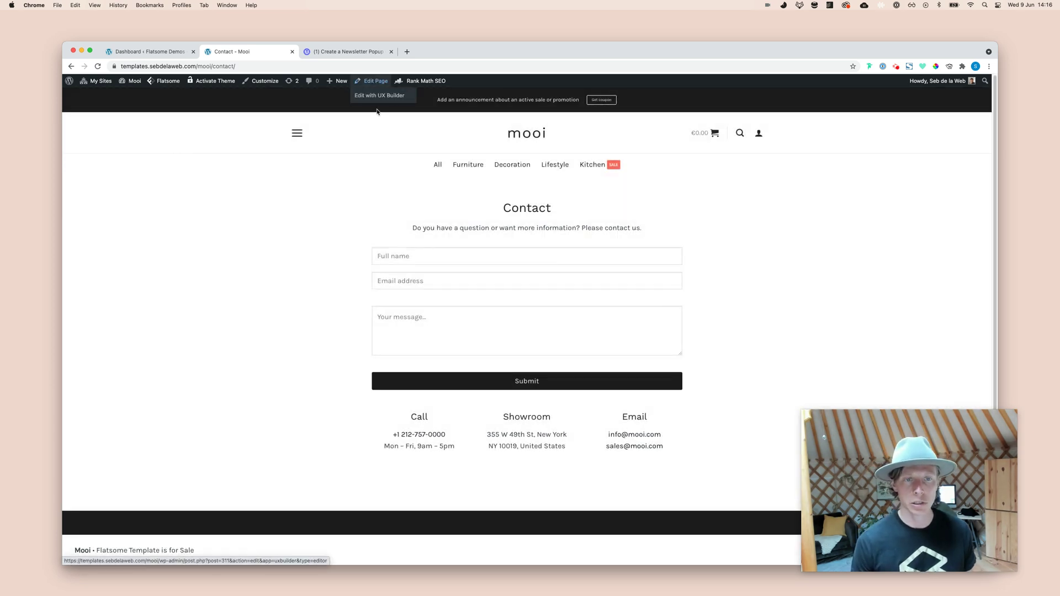
Step: Reopen the Contact page in UX Builder and copy contact-test from the Text element's shortcode
left_click(376, 95)
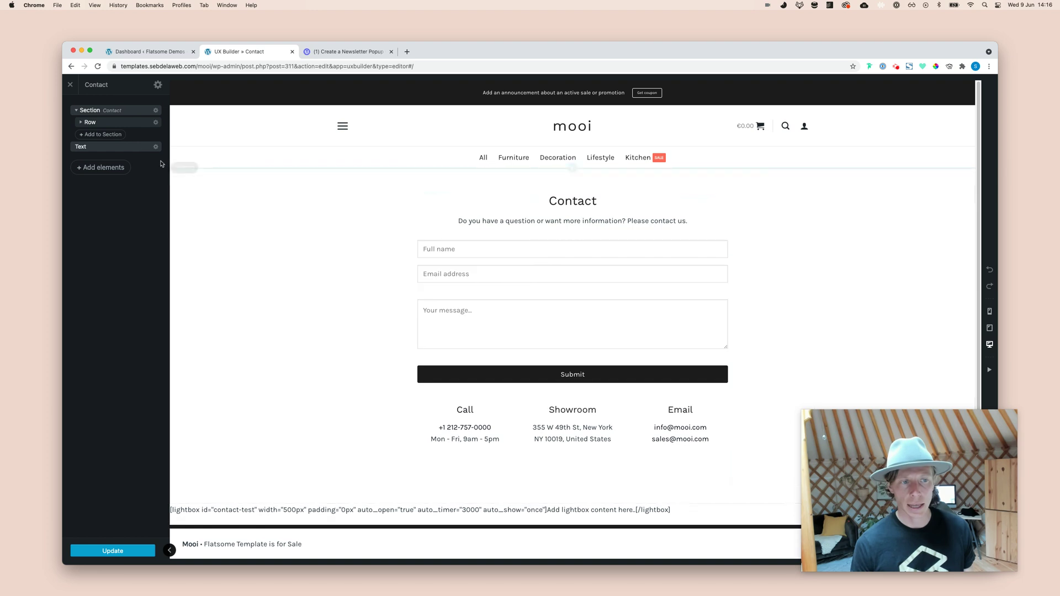
left_click(111, 146)
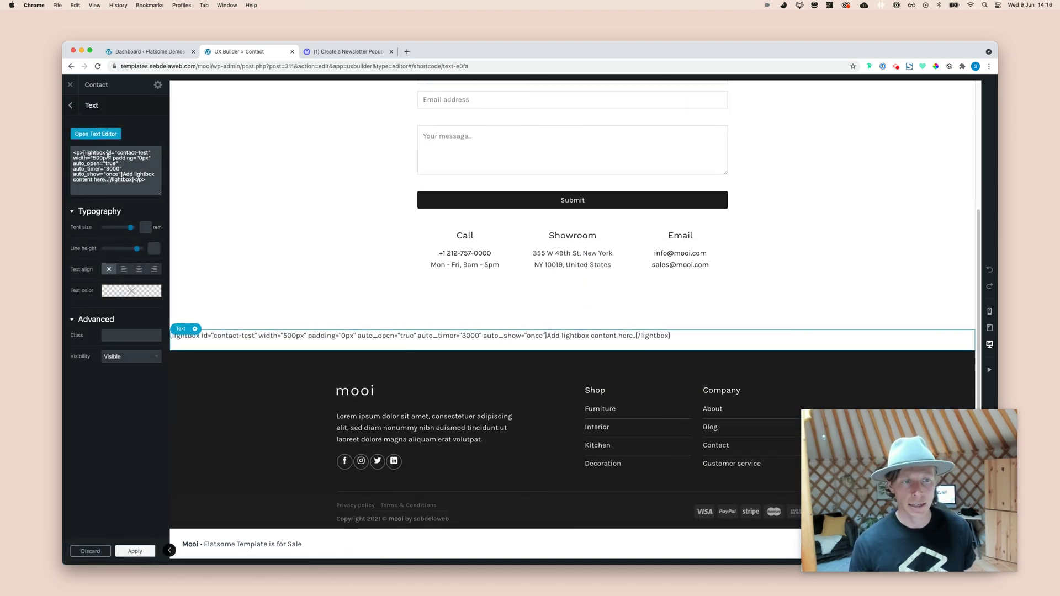
left_click(124, 153)
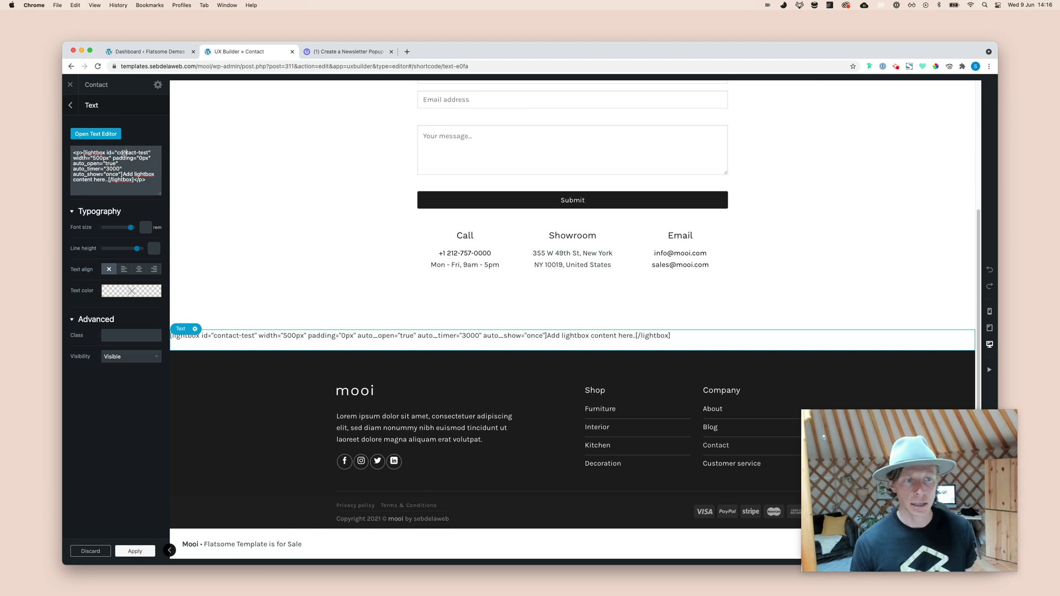
left_click_drag(117, 152, 148, 153)
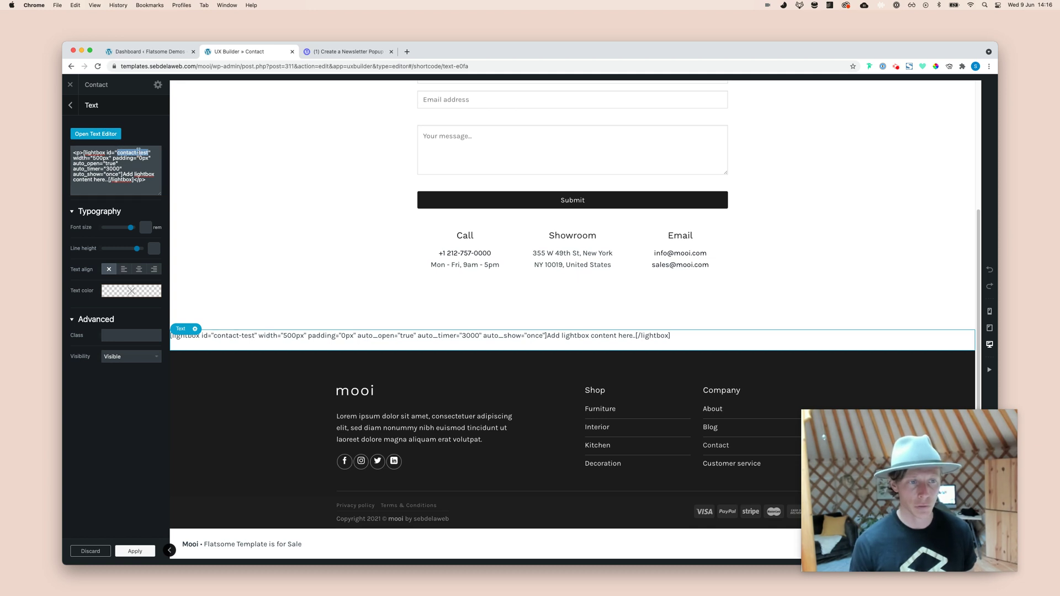
key("super+c")
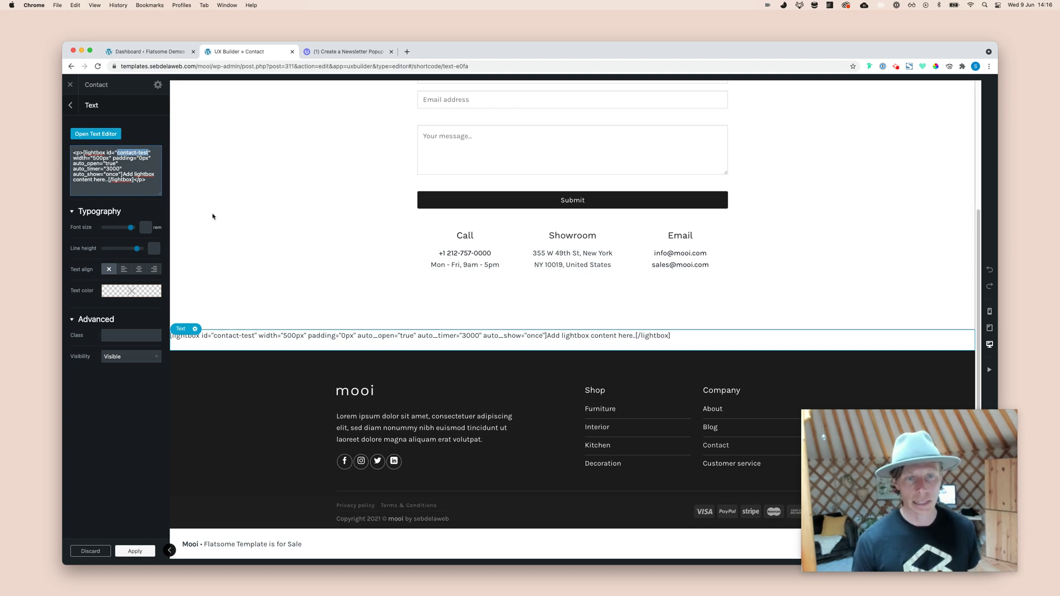
scroll(552, 276, "up", 3)
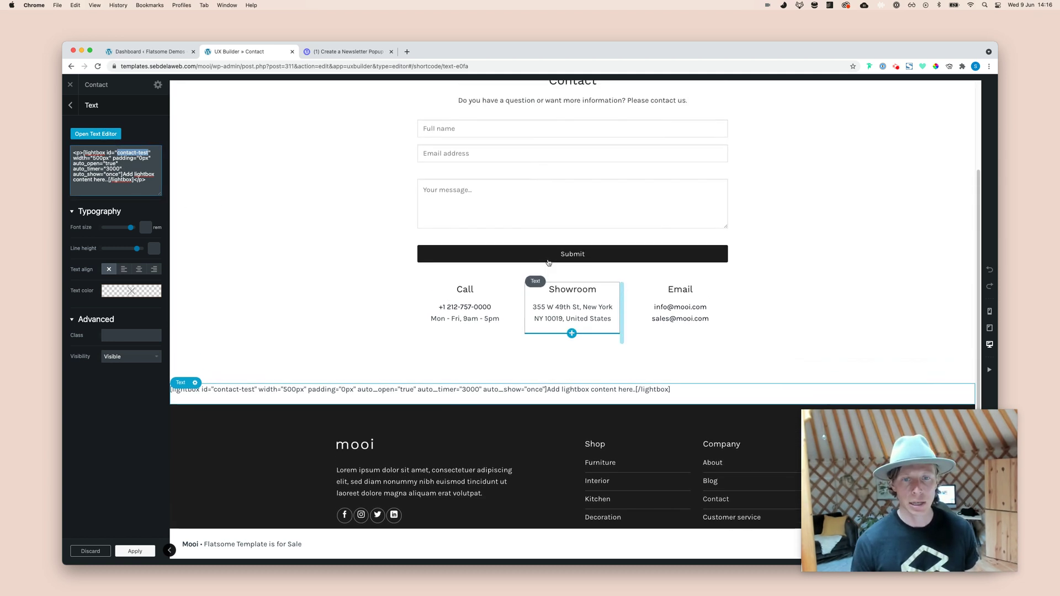
Step: Add a button labelled 'Open popup' above the contact form
left_click(539, 341)
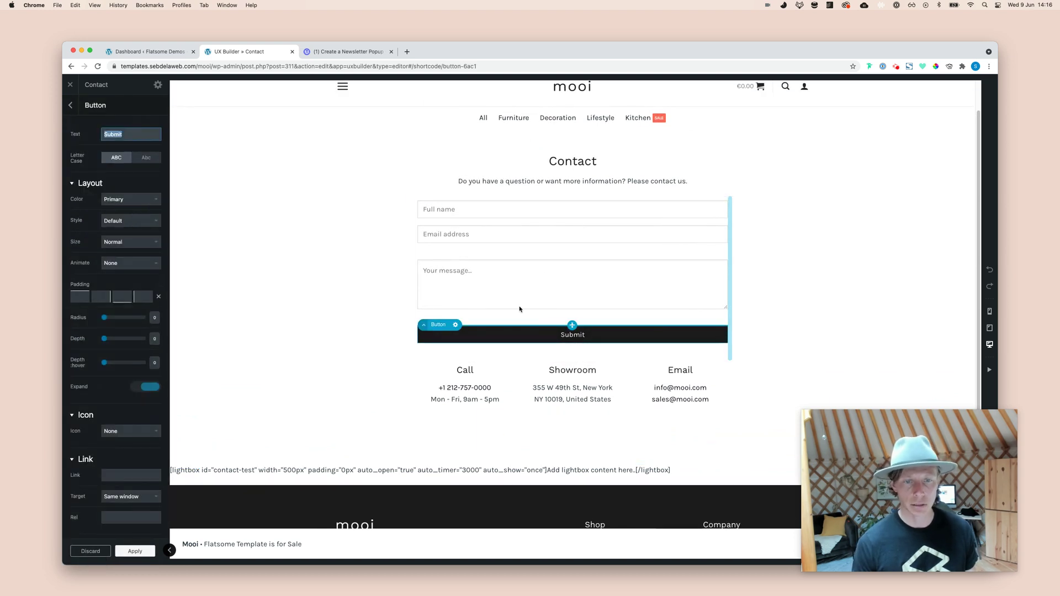
left_click(584, 181)
left_click(572, 196)
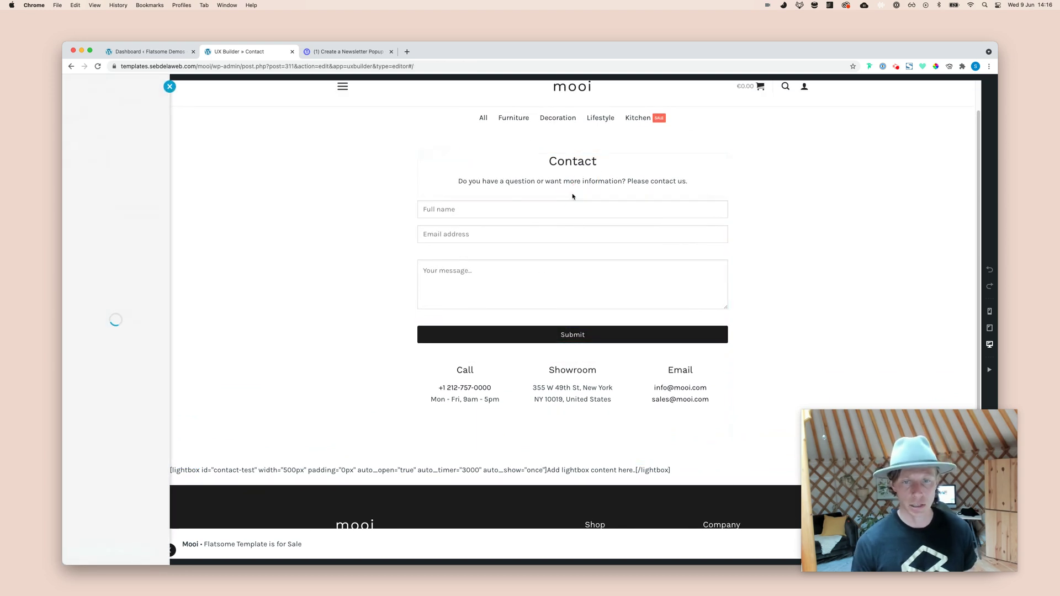
type("but")
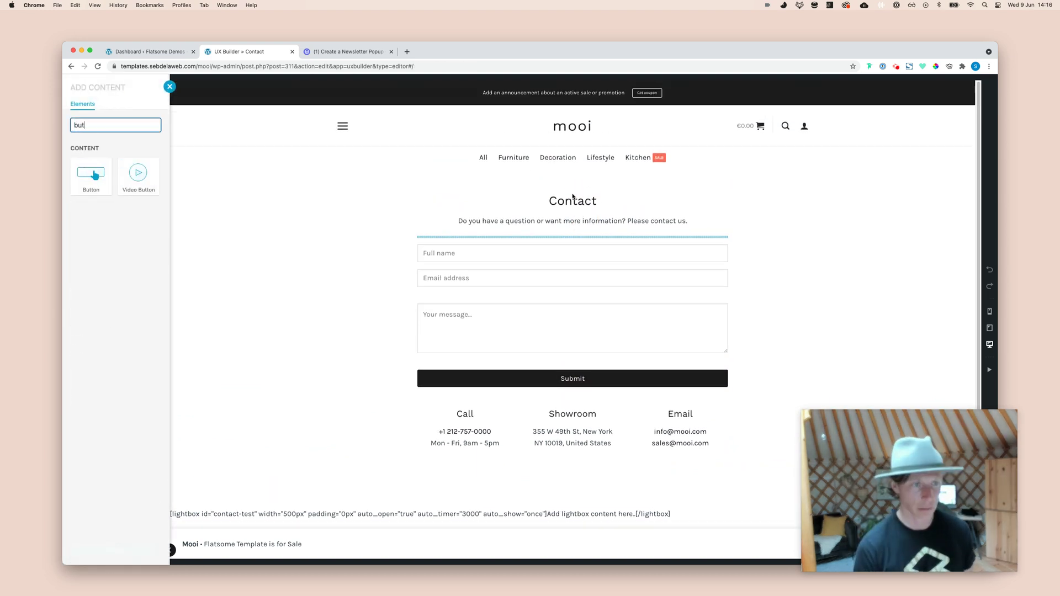
left_click(91, 176)
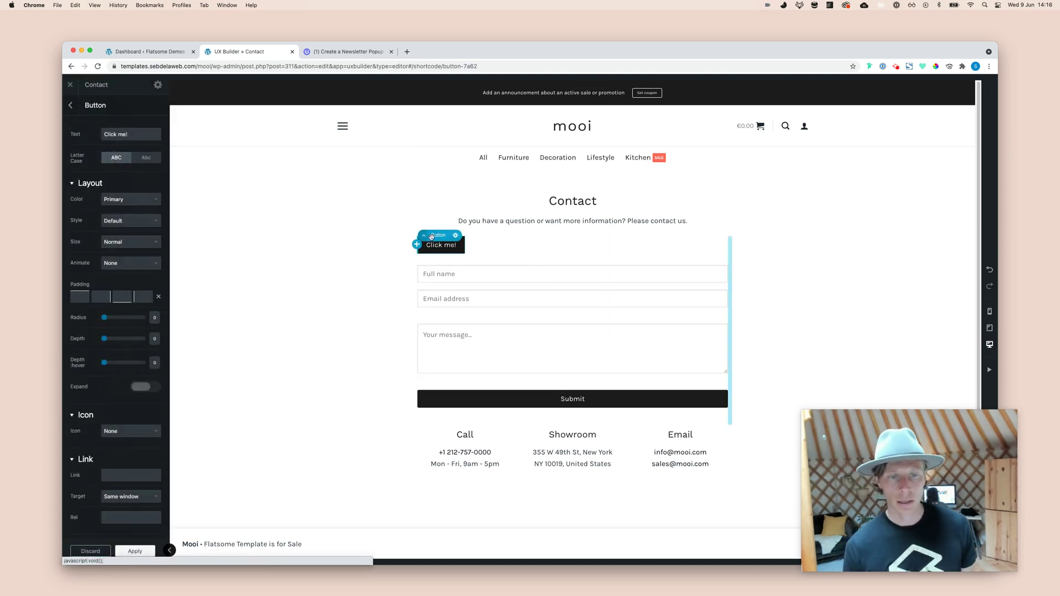
type("Open poup")
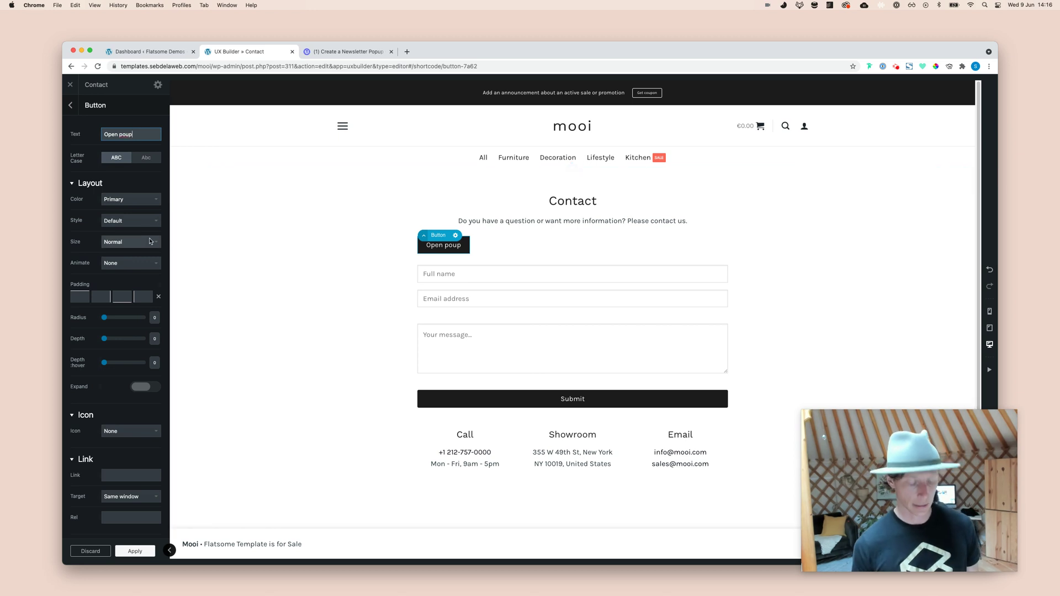
key("BackSpace")
key("BackSpace")
type("pup")
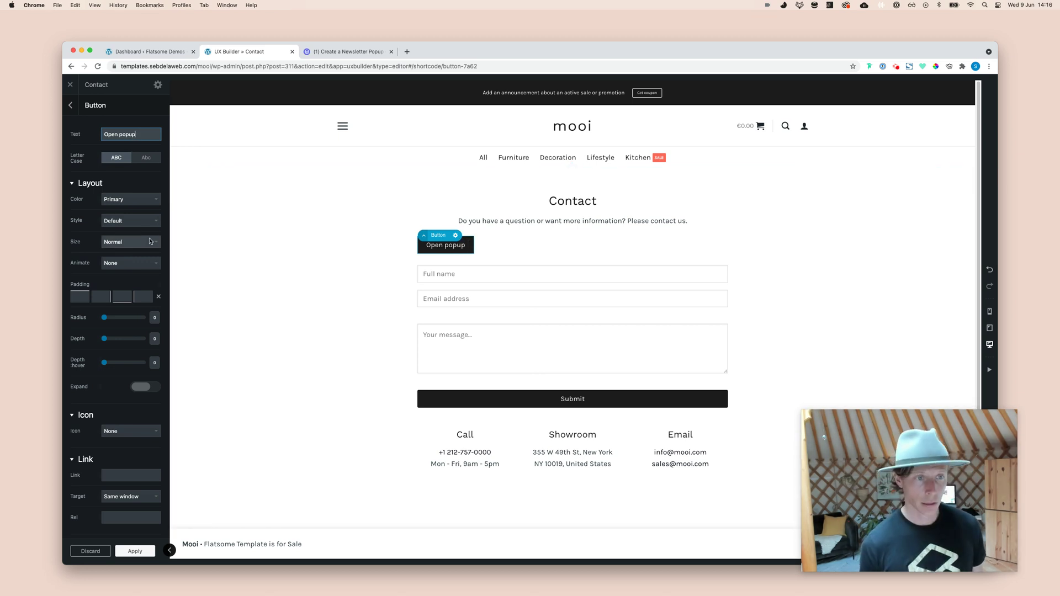
Step: Set the Open popup button's link to #contact-test
left_click(130, 474)
key("super+v")
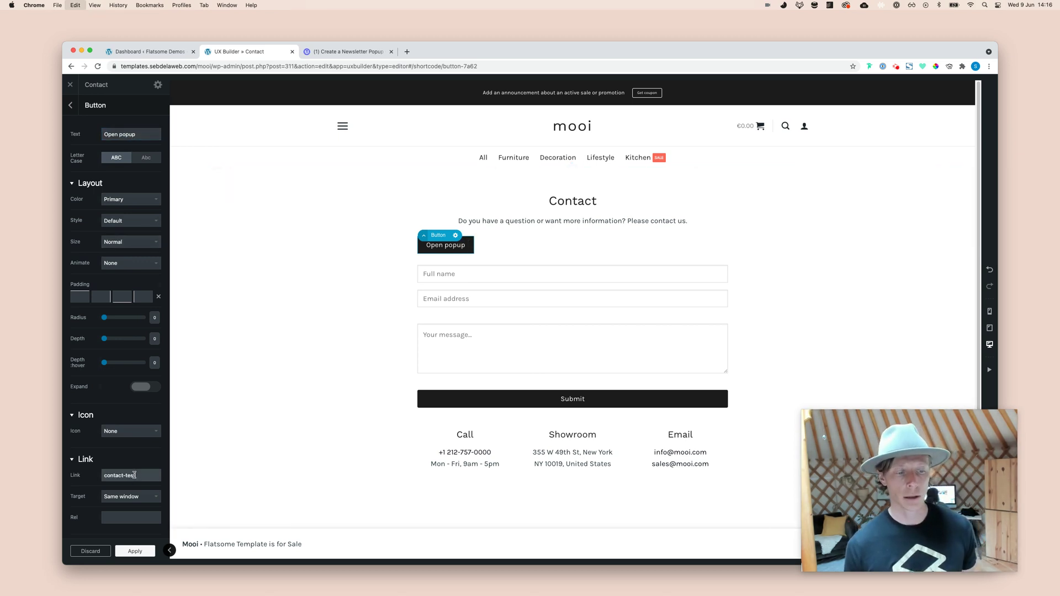
left_click(104, 474)
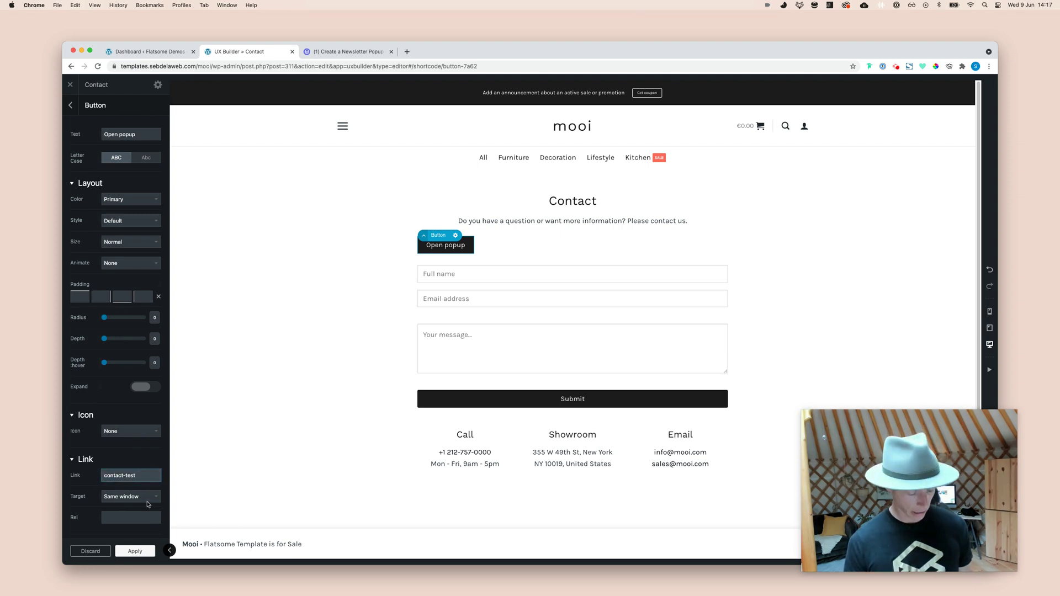
type("#")
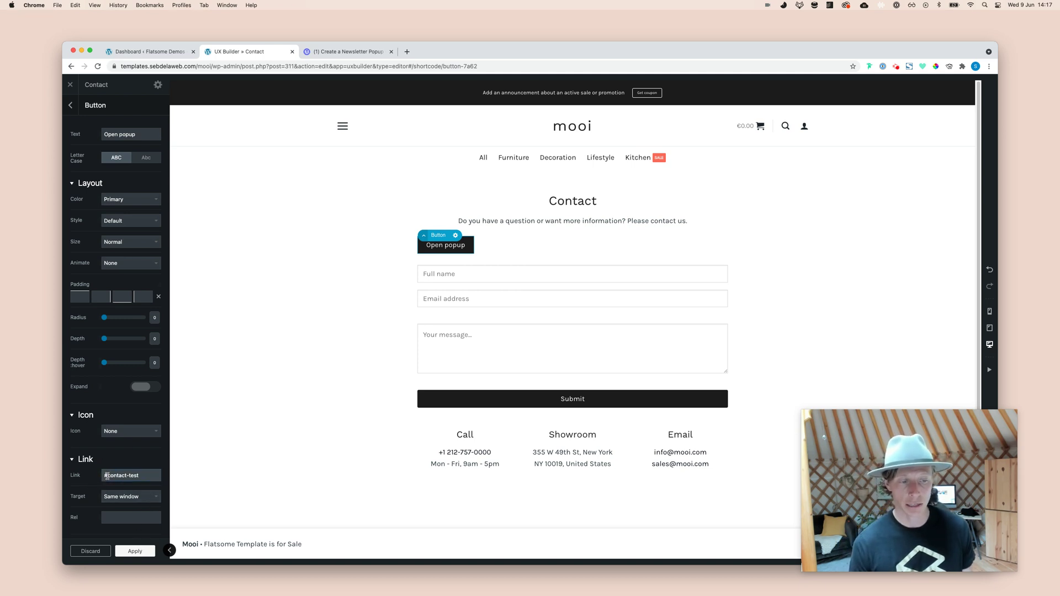
left_click_drag(106, 475, 139, 476)
scroll(327, 469, "down", 3)
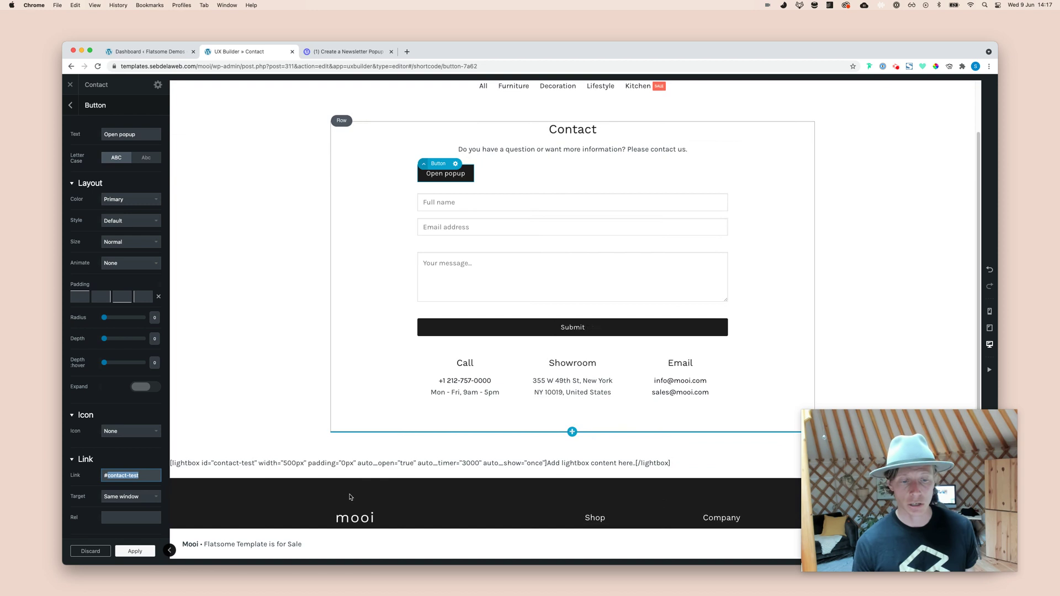
Step: Verify the contact-test id in the lightbox Text element, then apply and save the Contact page
left_click(327, 469)
left_click(123, 151)
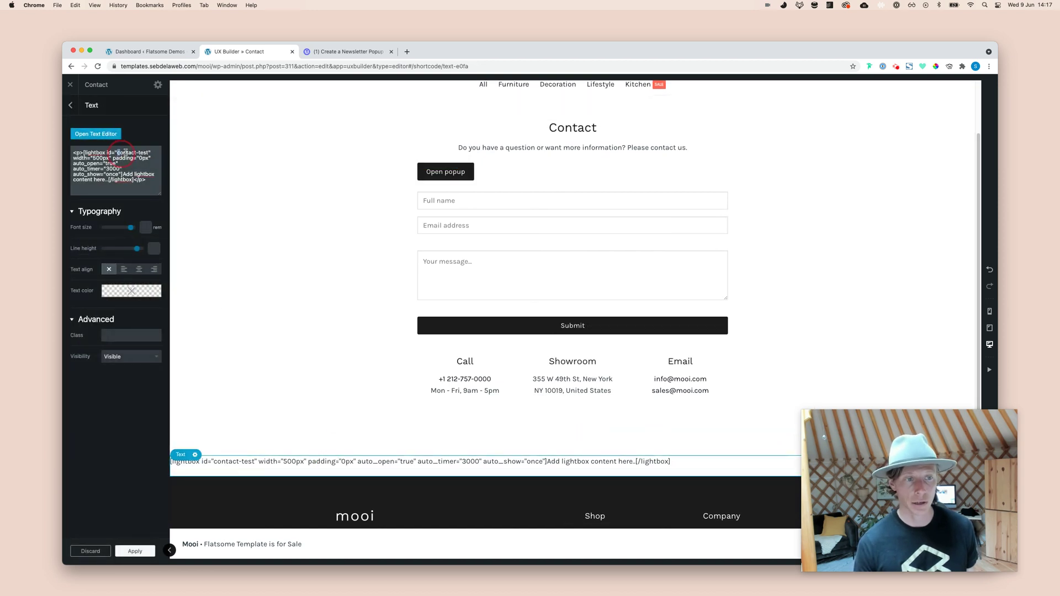
left_click(131, 551)
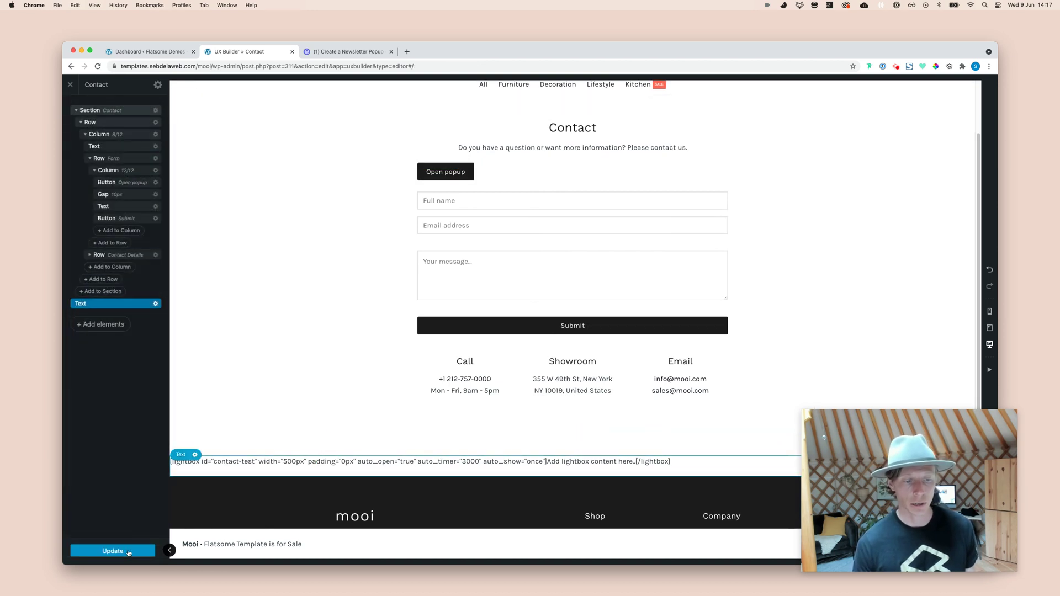
left_click(129, 552)
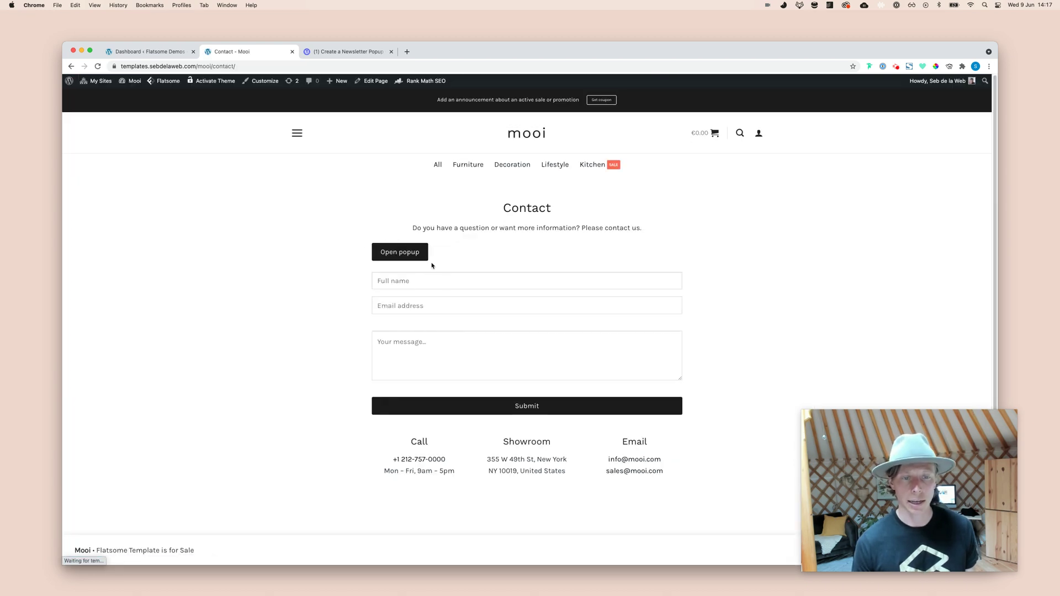
Step: Test the Open popup button on the live Contact page, then close the lightbox
left_click(397, 256)
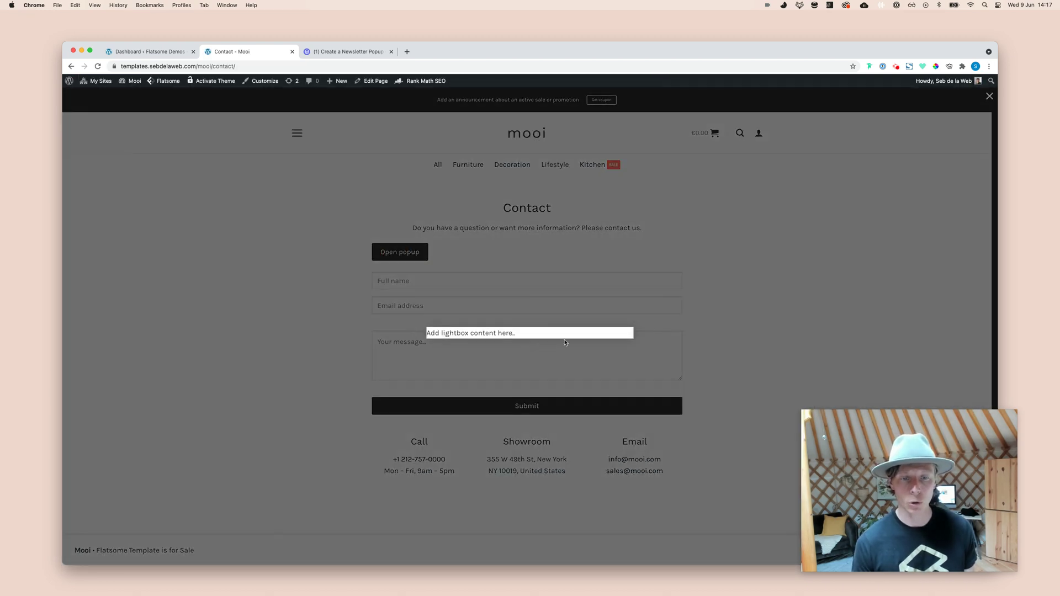
left_click(490, 238)
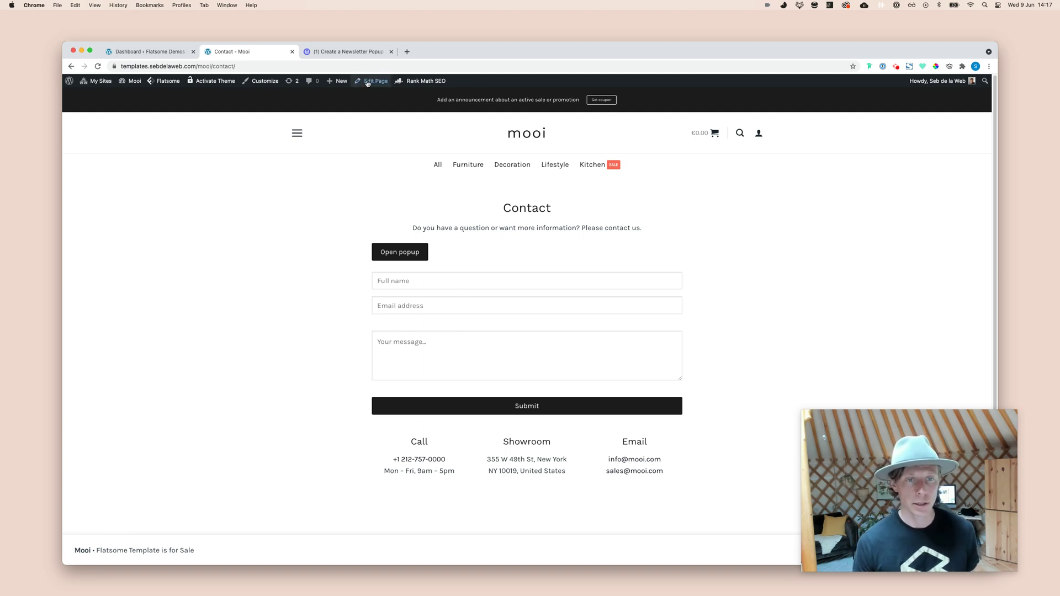
Step: Delete the lightbox text element from the Contact page, update the page and exit the builder
left_click(379, 97)
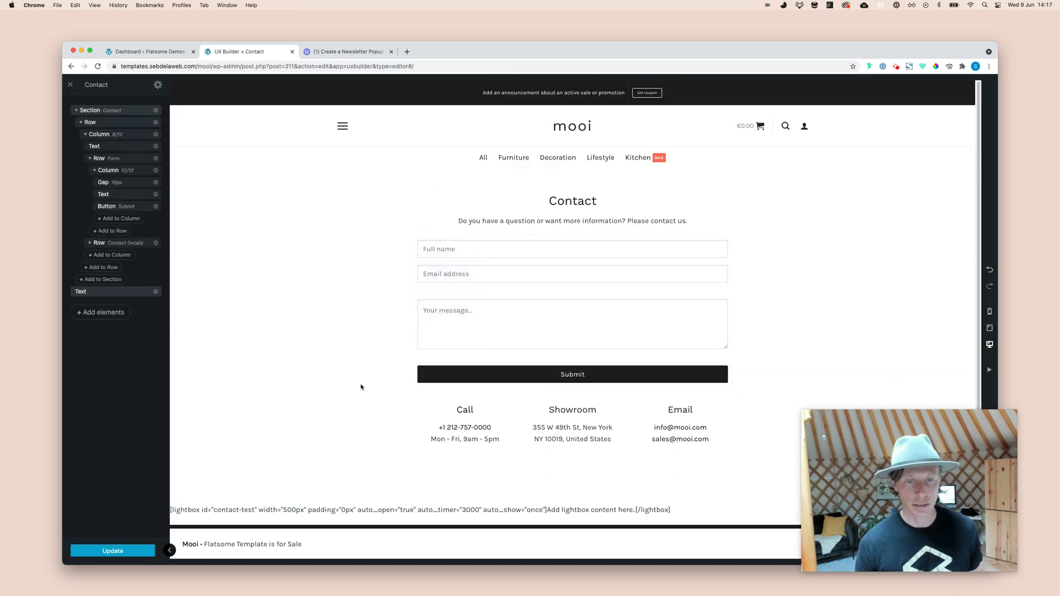
right_click(240, 509)
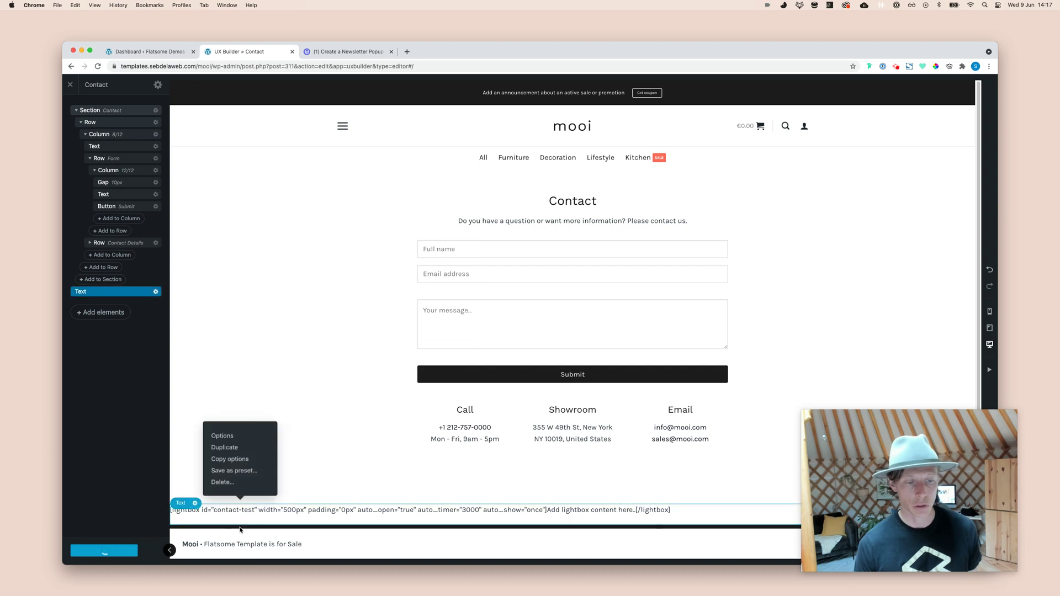
left_click(234, 482)
left_click(104, 550)
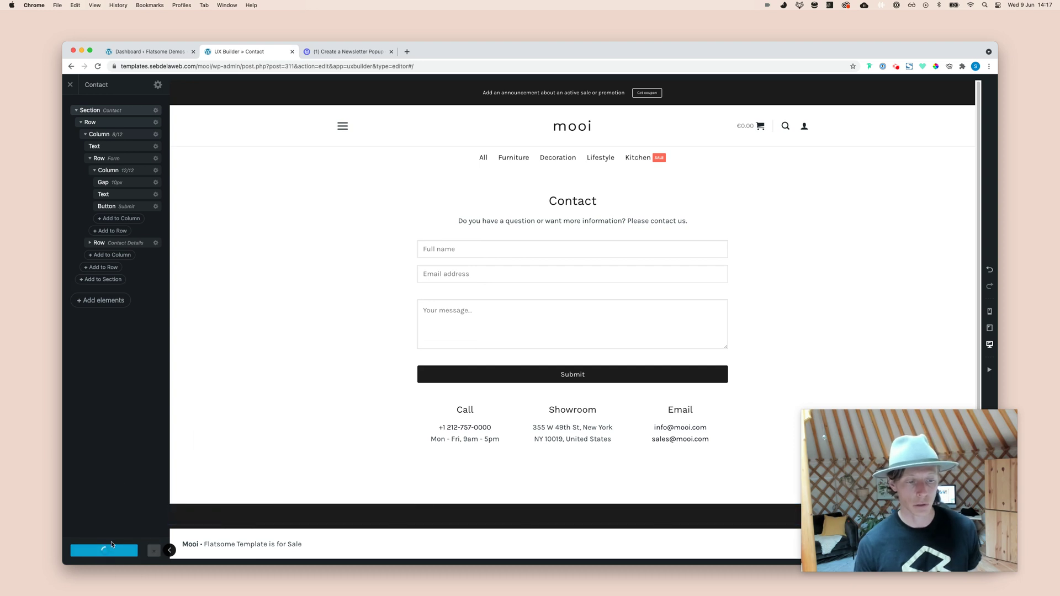
left_click(70, 86)
left_click(601, 112)
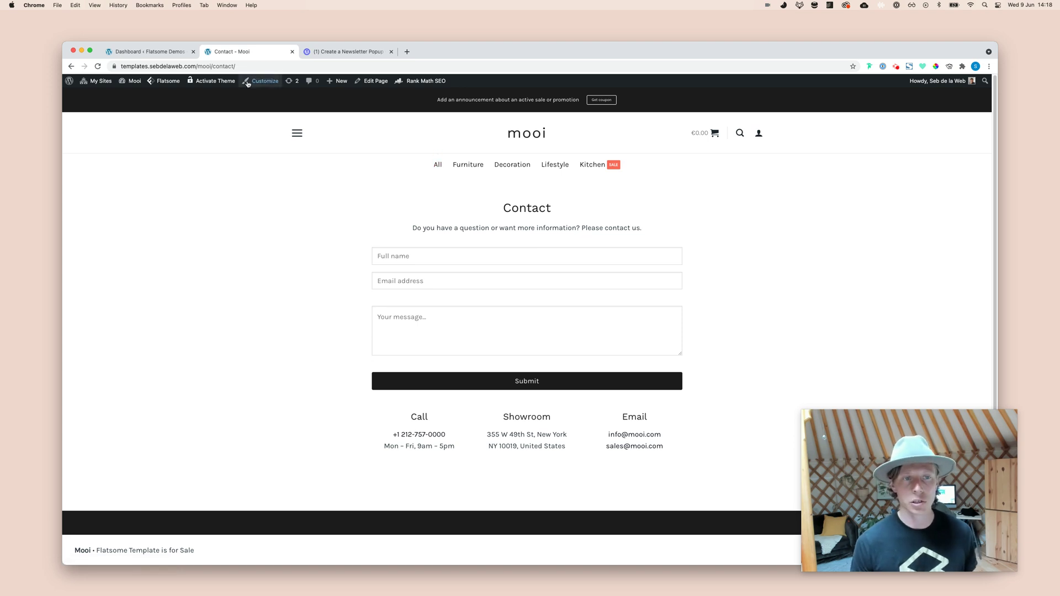
Step: Copy the Lightbox Shortcode from the tutorial and go to Flatsome's Advanced options in WordPress admin
left_click(341, 54)
left_click_drag(627, 387, 403, 377)
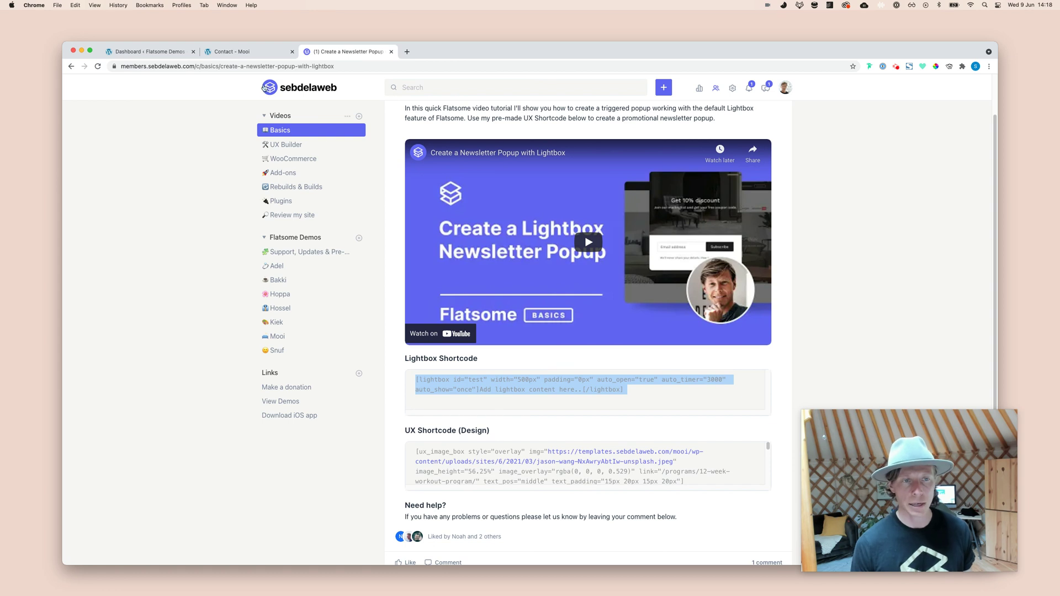
left_click(252, 53)
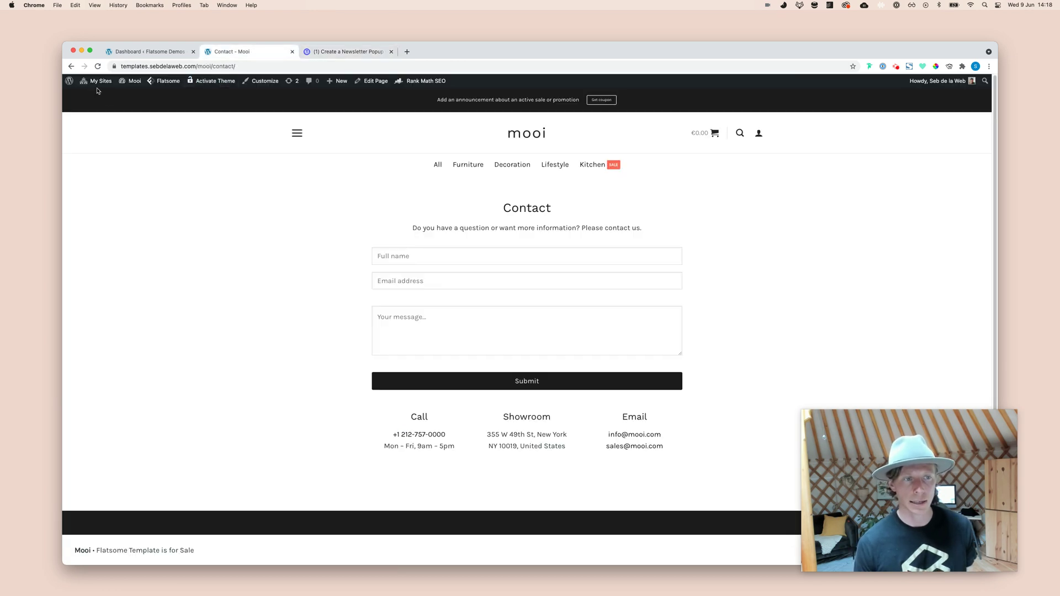
left_click(74, 85)
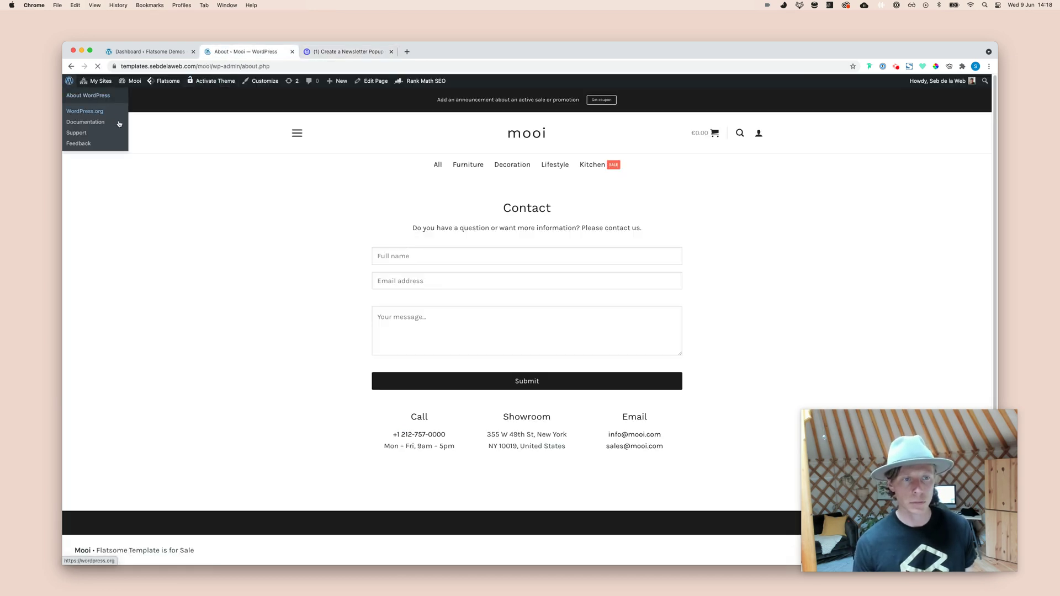
mouse_move(100, 114)
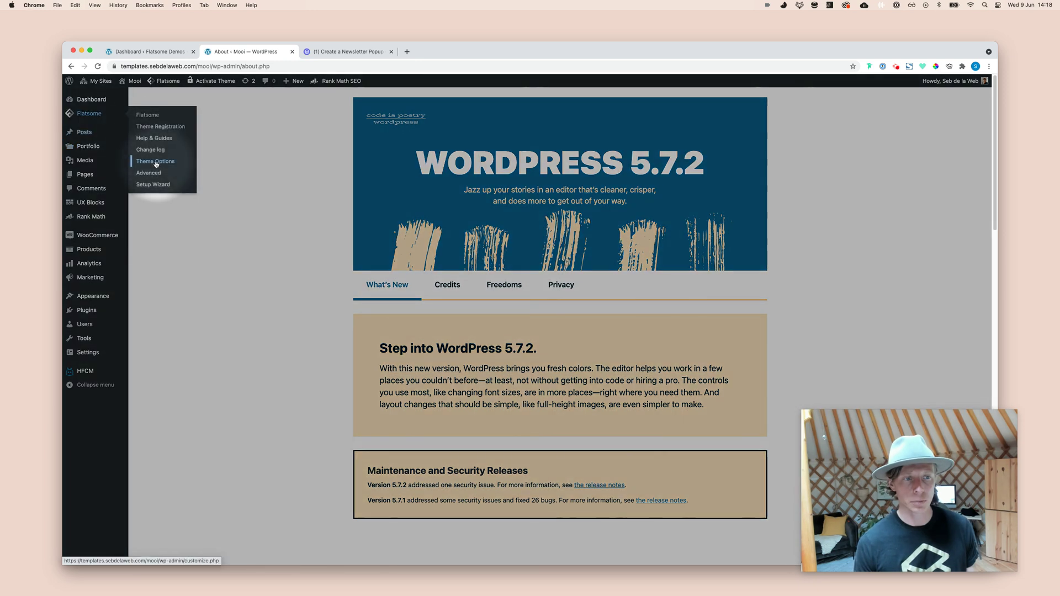
left_click(153, 172)
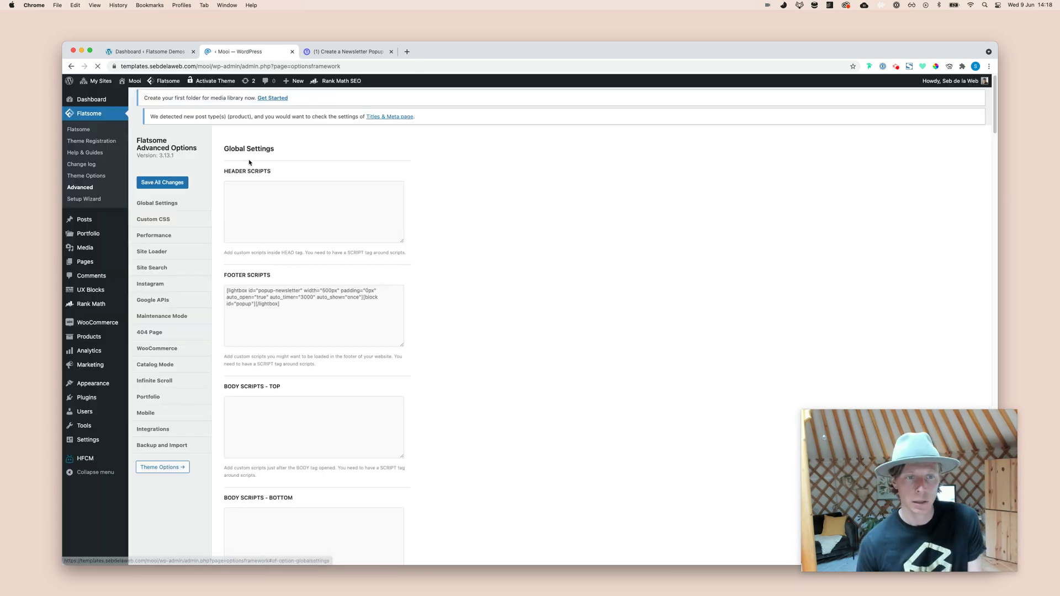
Step: Replace Footer Scripts with the lightbox shortcode using id popup-new, save, and visit the site
left_click(295, 319)
key("super+a")
key("BackSpace")
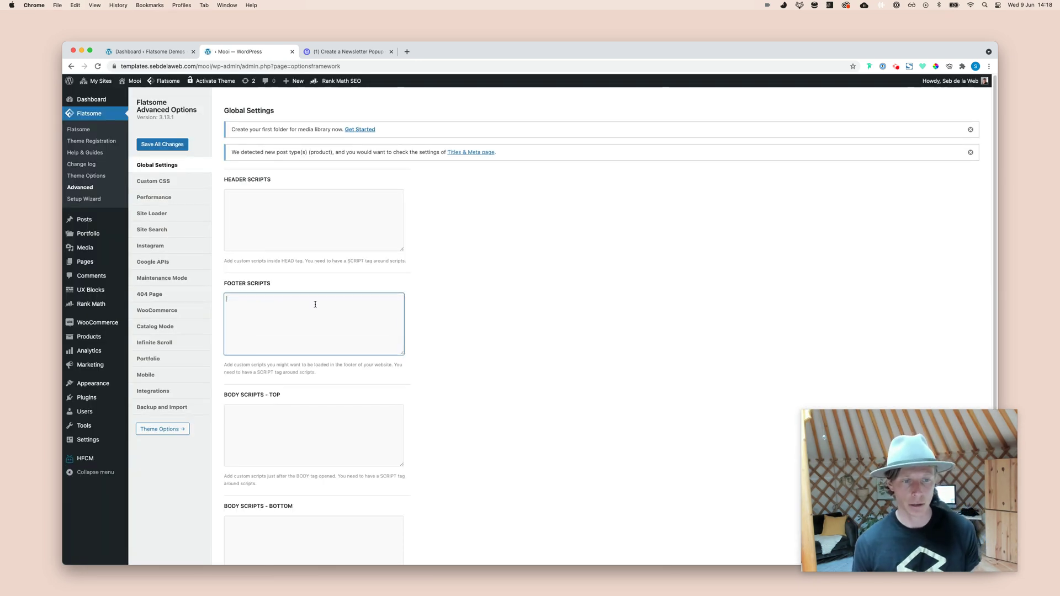
type("[lightbox id=\"test\" width=\"500px\" padding=\"0px\" auto_open=\"true\" auto_timer=\"3000\" auto_show=\"once\"]Add lightbox content here.. [/lightbox]")
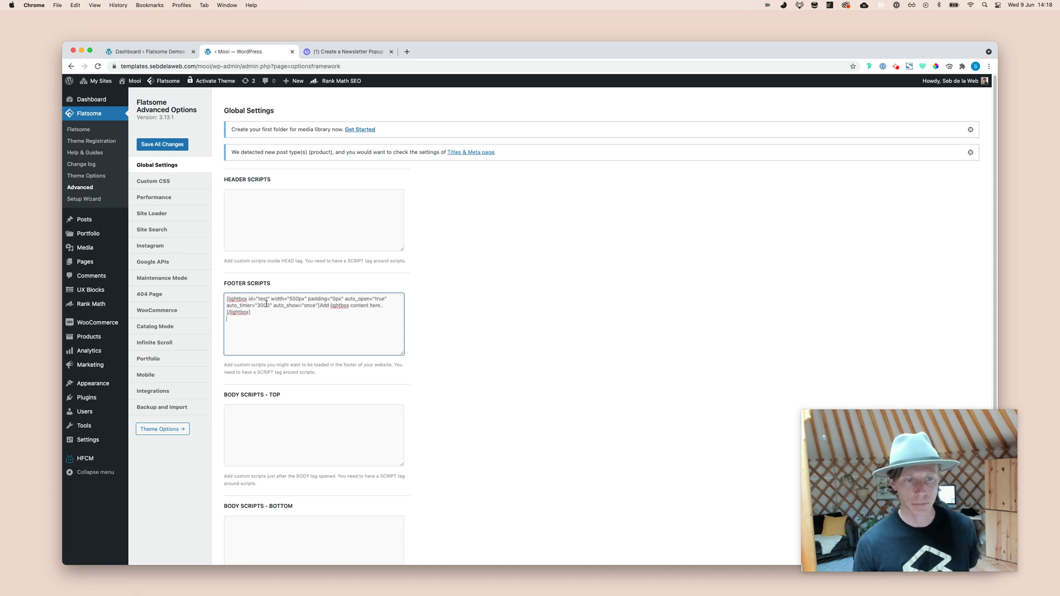
double_click(260, 298)
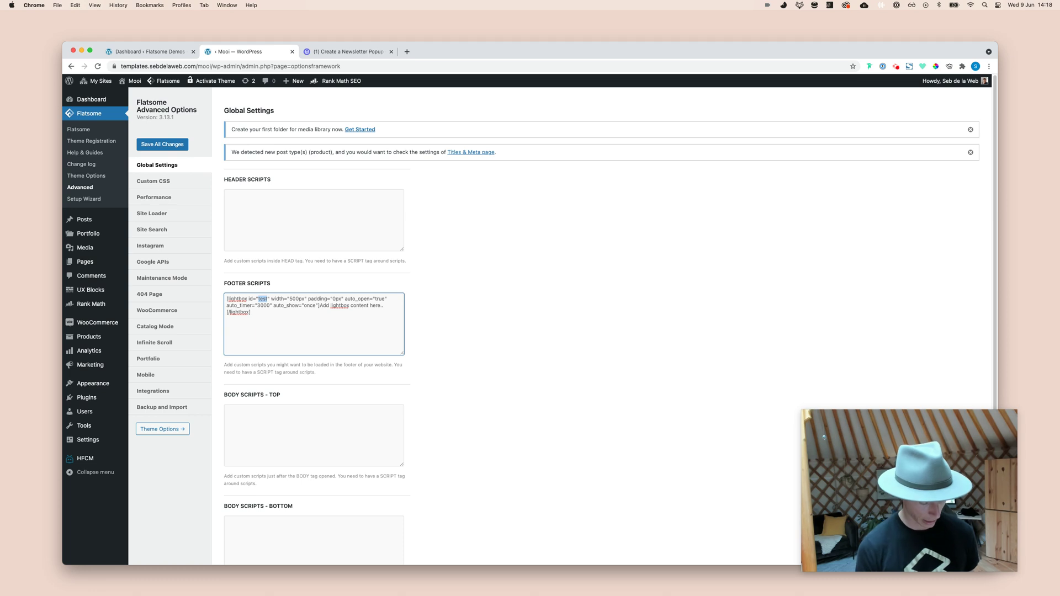
type("popu")
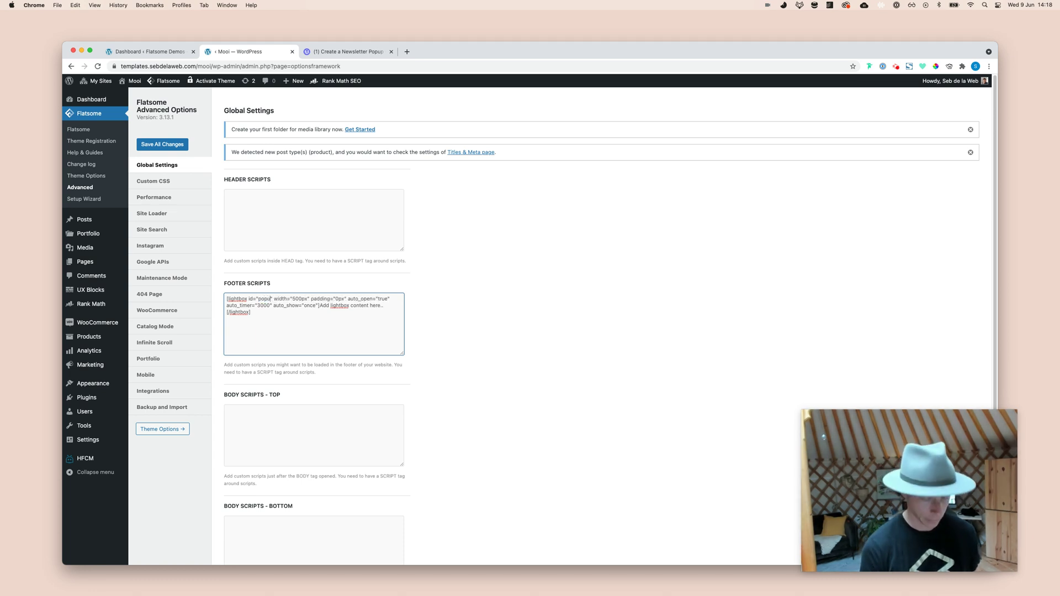
type("p-new")
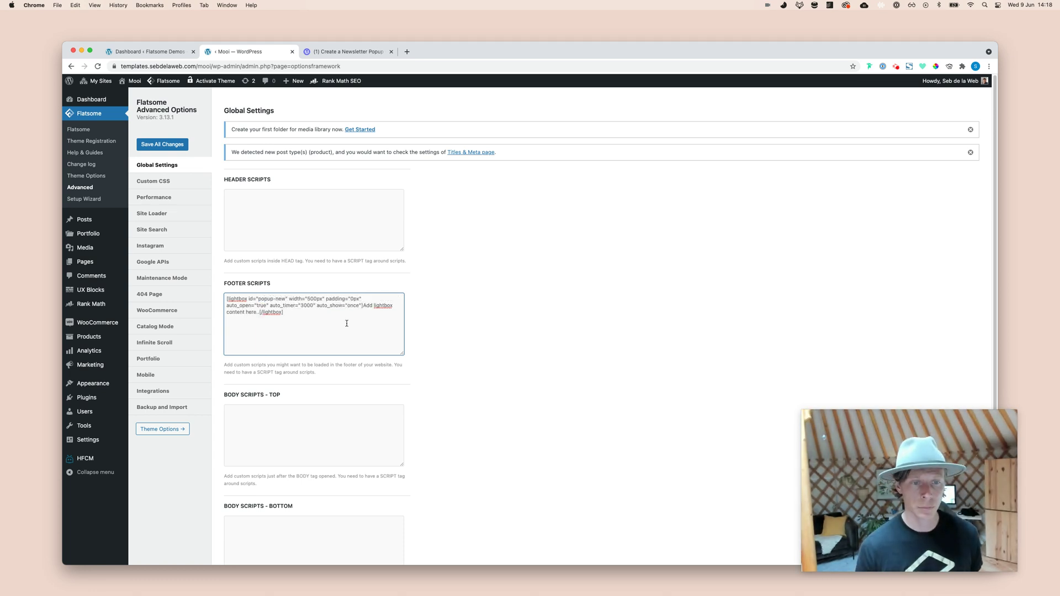
scroll(458, 412, "down", 5)
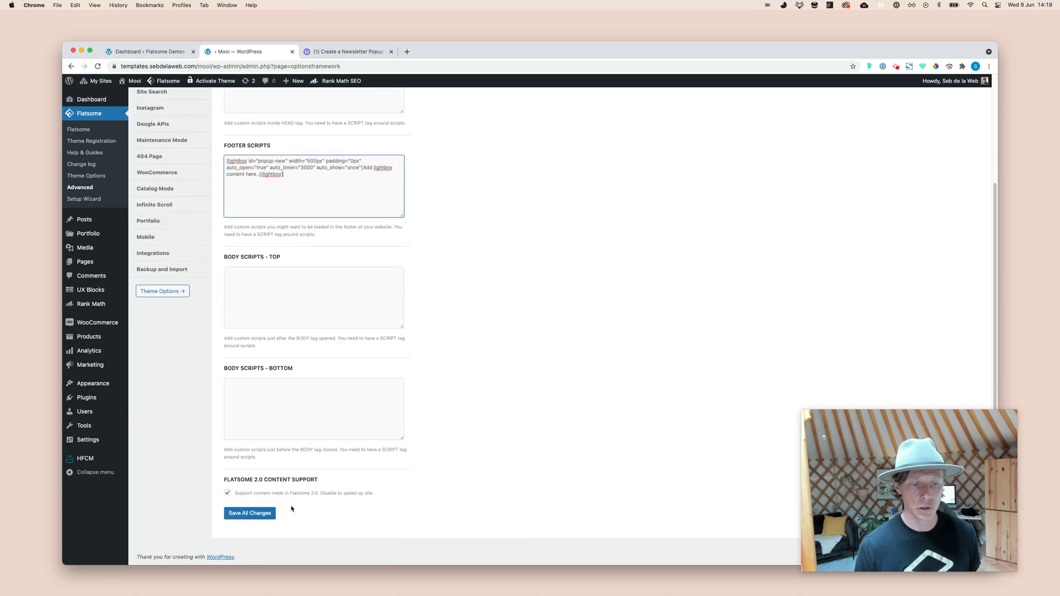
left_click(266, 514)
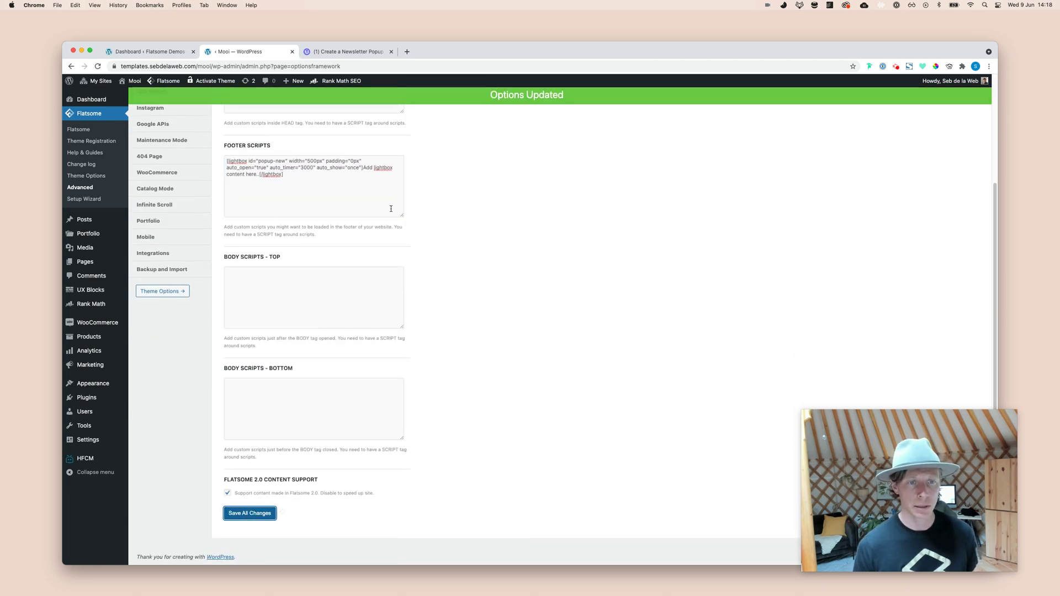
left_click(136, 95)
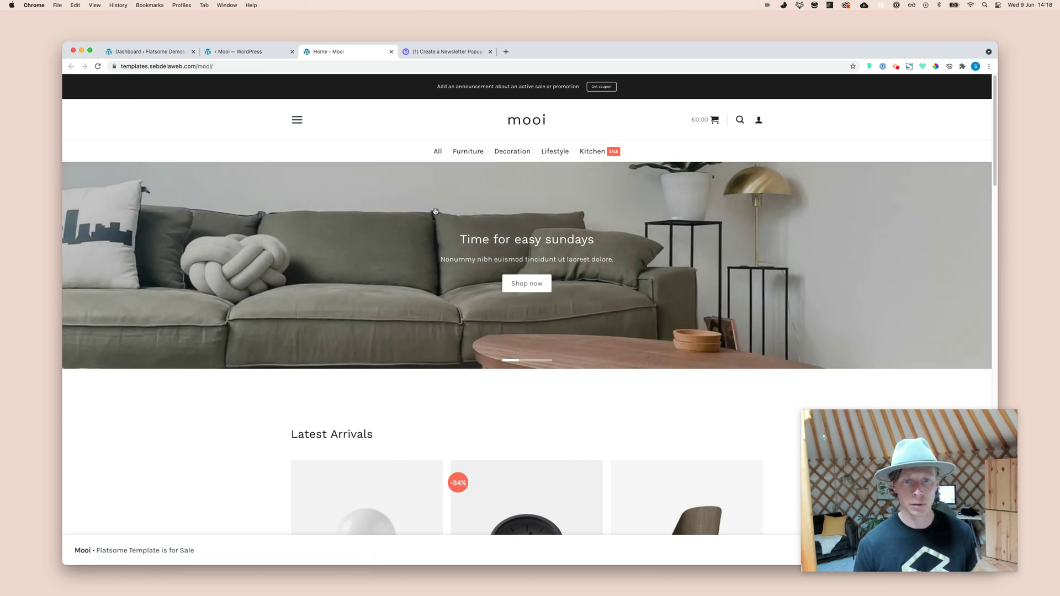
Step: Clear the browser cache and reload the homepage to confirm the placeholder lightbox auto-opens
key("super+shift+BackSpace")
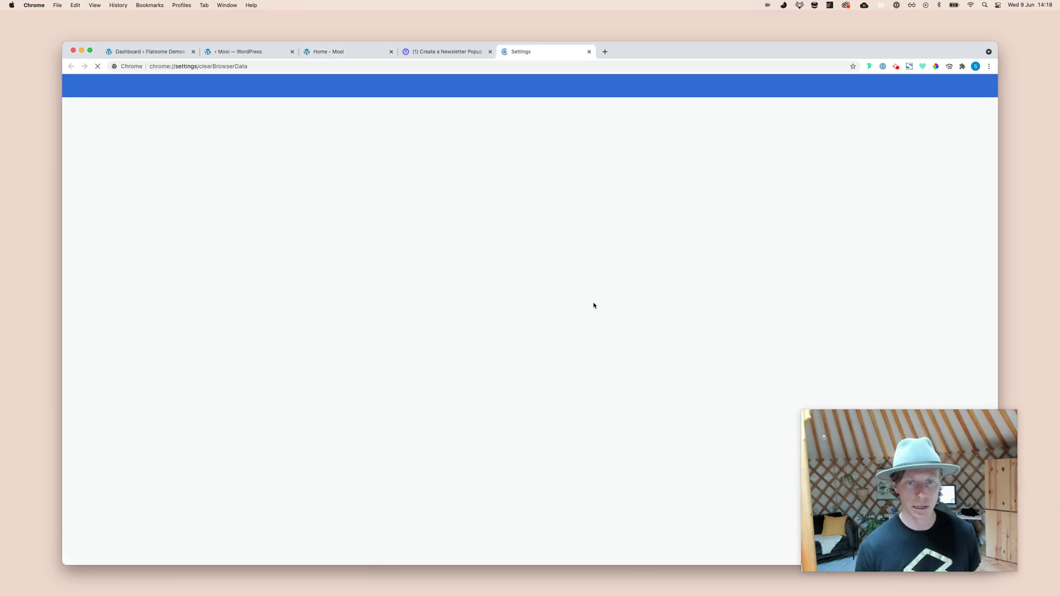
left_click(611, 383)
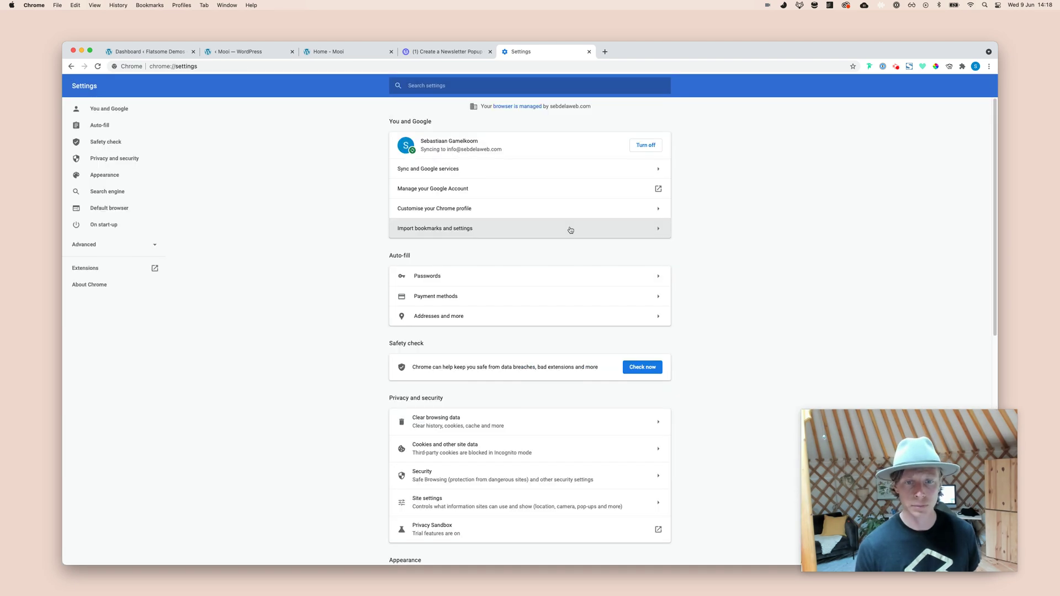
key("super+w")
key("super+r")
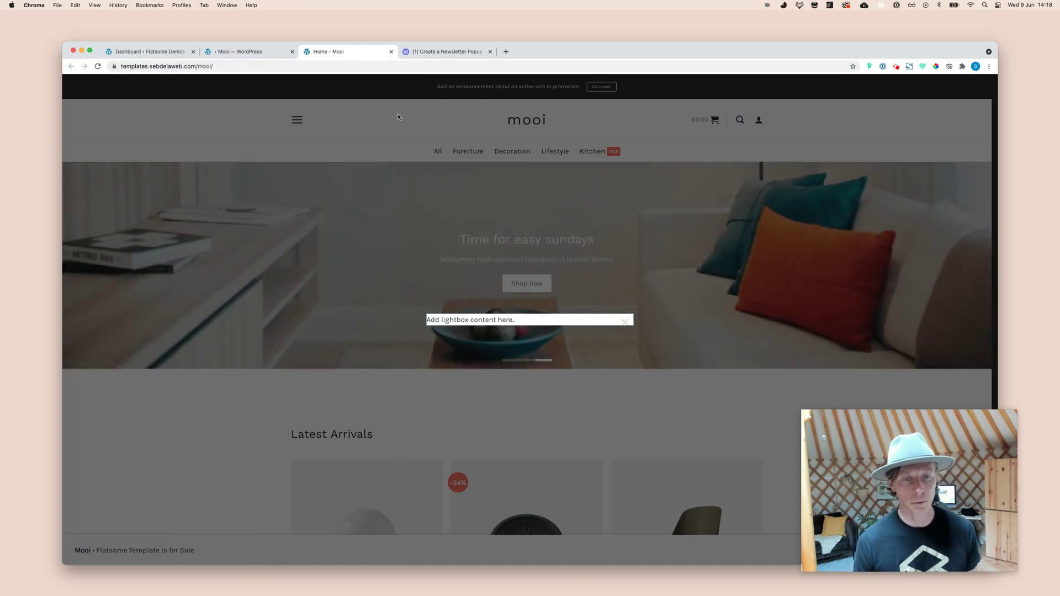
left_click(265, 52)
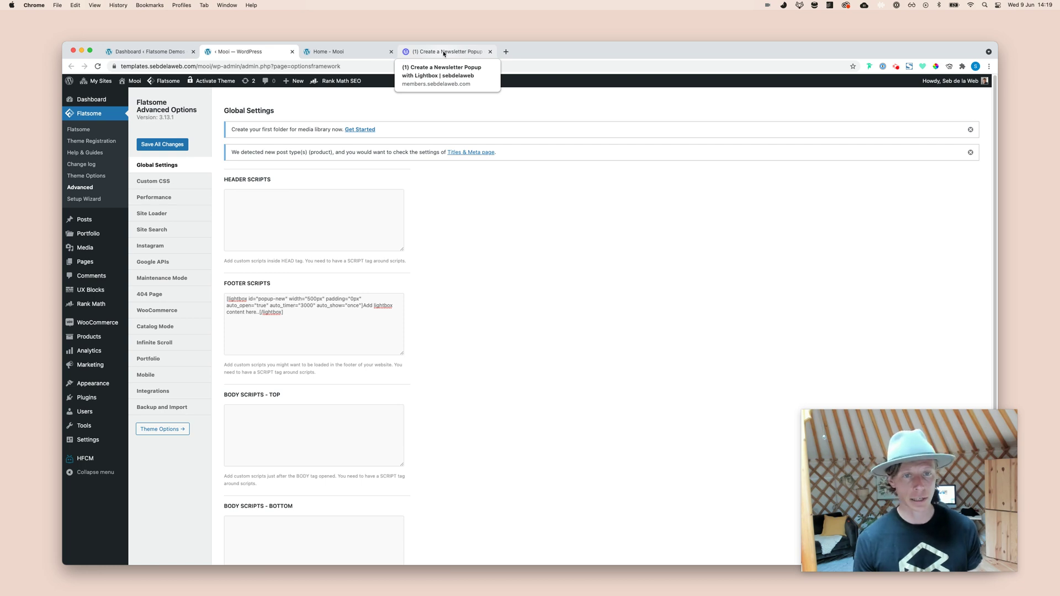
Step: Copy the Get 10% discount UX Shortcode (Design) code, then log back into WordPress admin
left_click(444, 54)
scroll(494, 480, "down", 5)
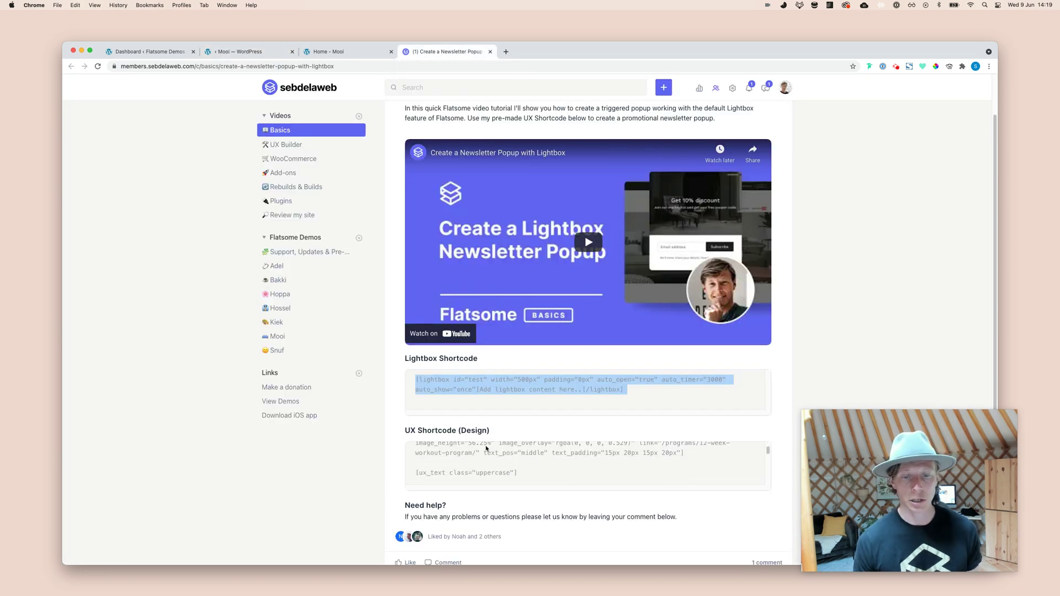
scroll(827, 353, "down", 3)
left_click(826, 350)
left_click_drag(768, 336, 731, 326)
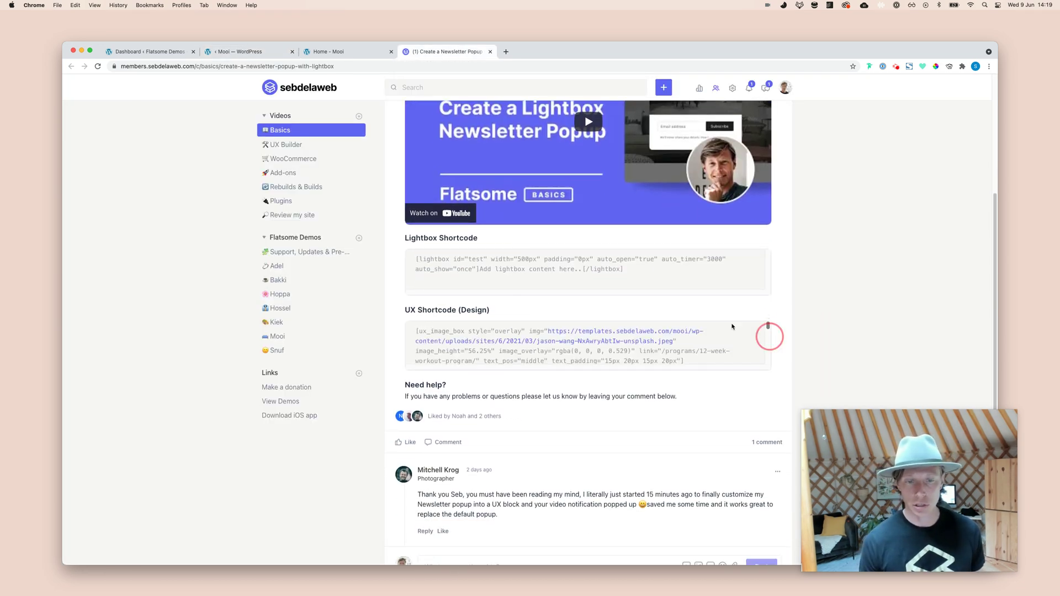
left_click_drag(417, 331, 440, 355)
key("super+c")
left_click(242, 48)
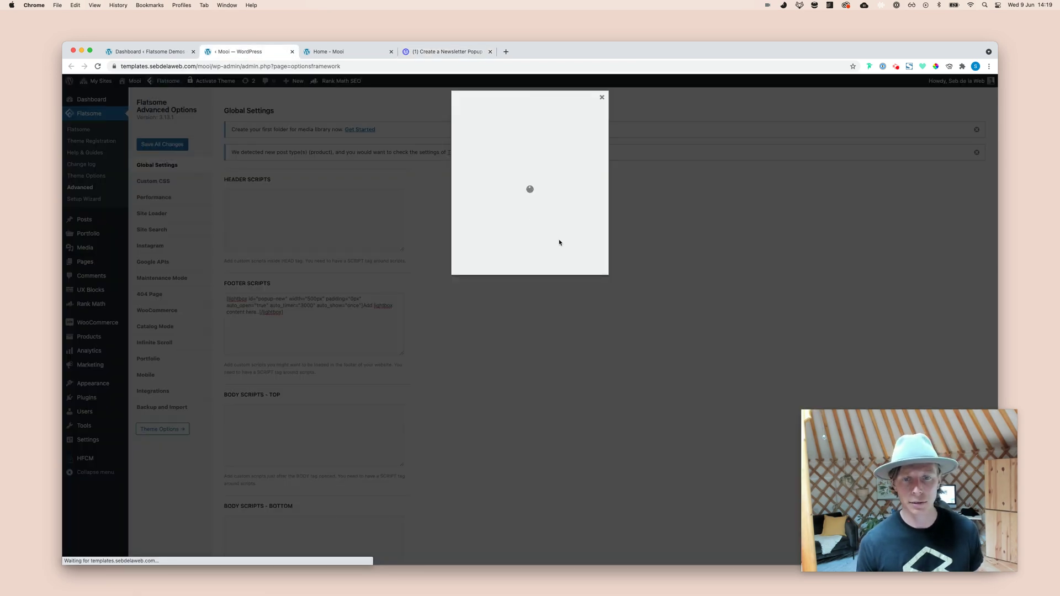
left_click(552, 231)
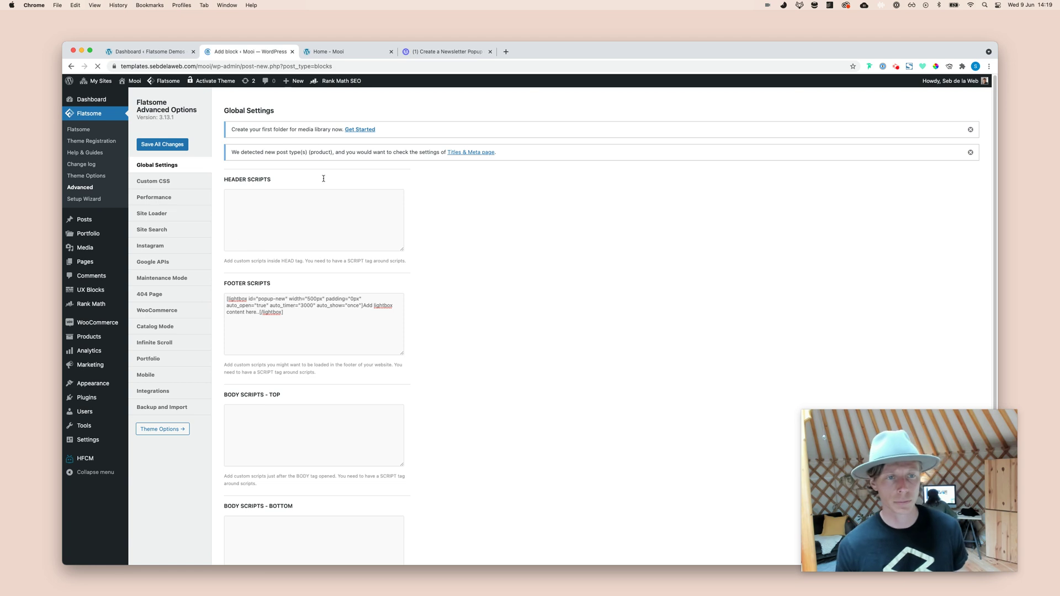
Step: Create a UX block titled 'Popup Newsletter' with the pasted design shortcode and publish it
type("Popup ")
type("N")
key("BackSpace")
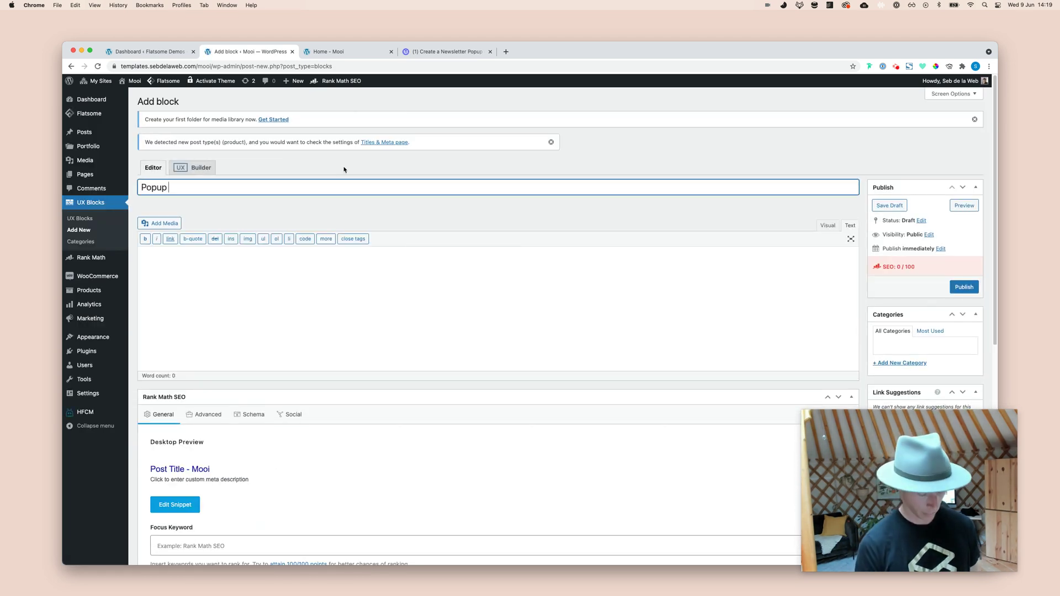
type("Newsletter")
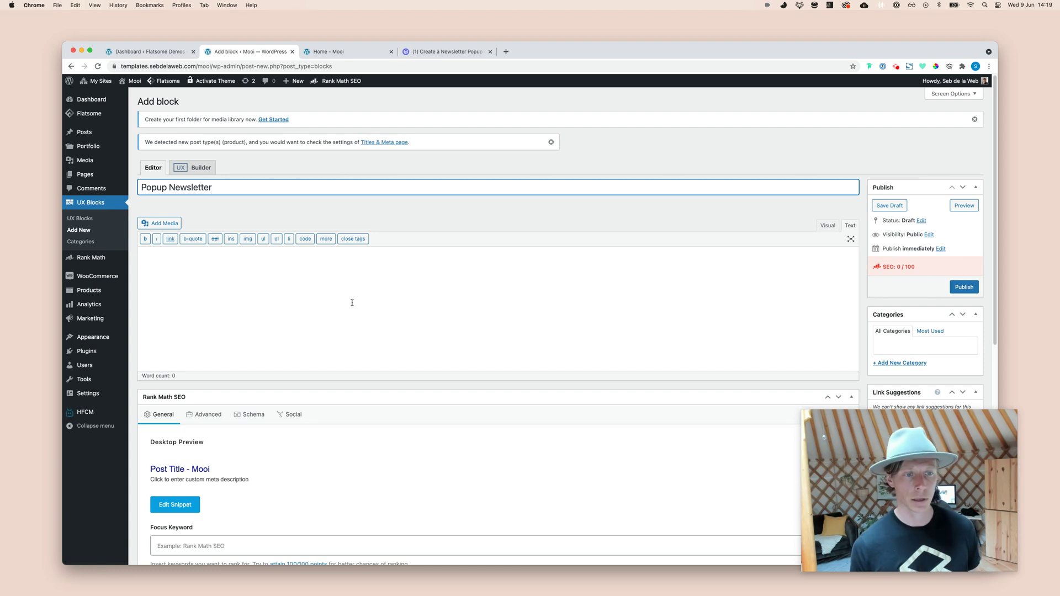
left_click(351, 302)
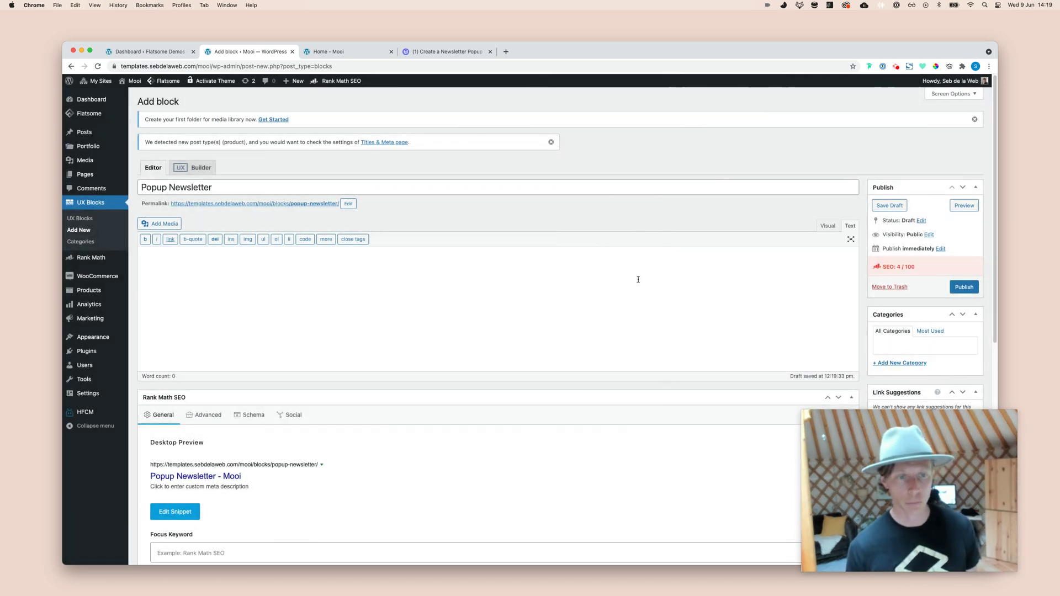
key("super+v")
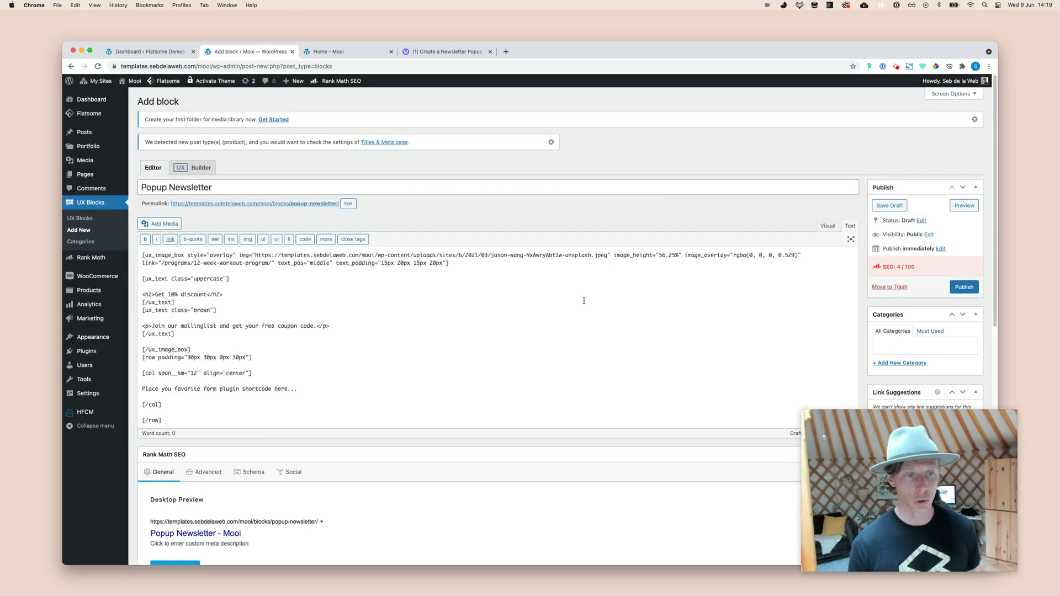
left_click(966, 287)
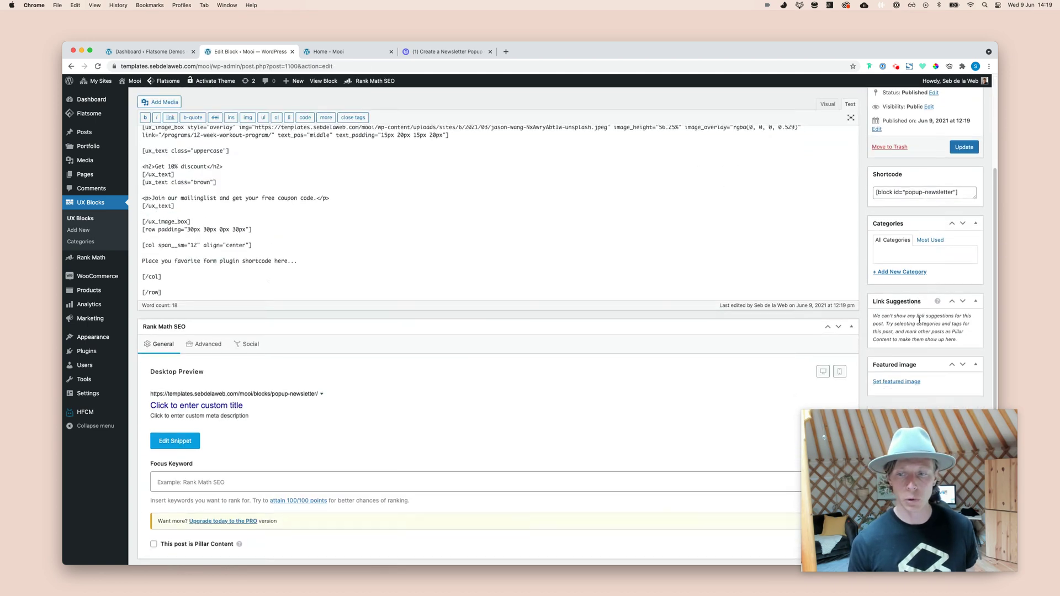
Step: Copy the block's shortcode [block id="popup-newsletter"] from the UX Blocks list
left_click(888, 214)
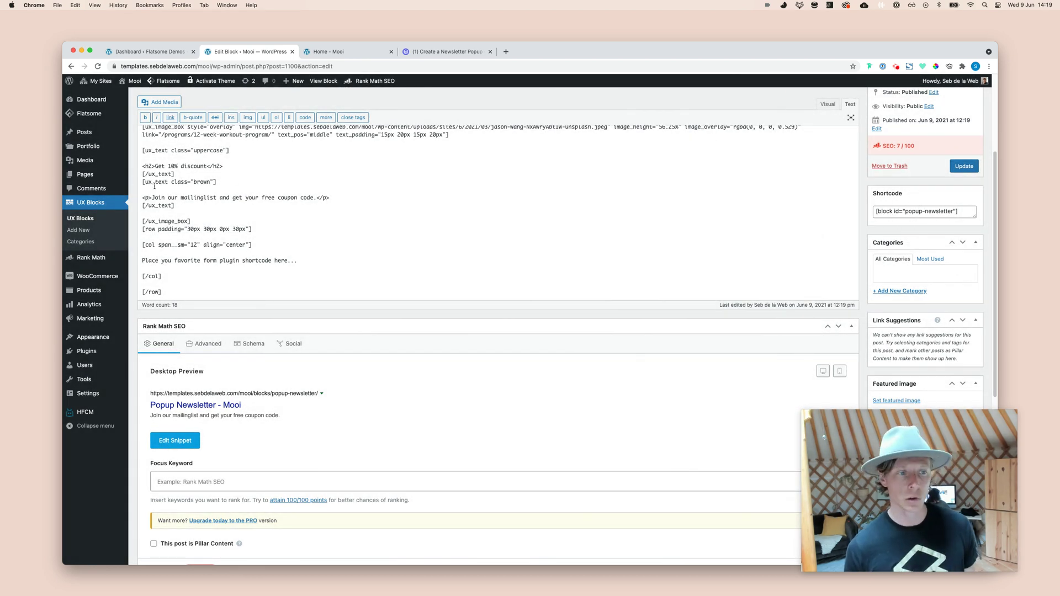
left_click(93, 206)
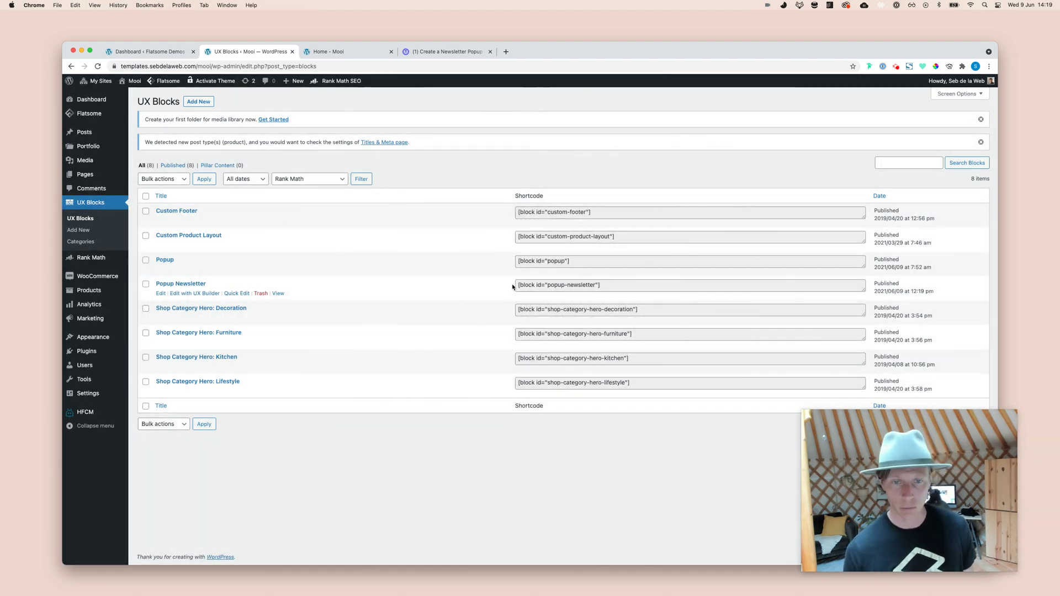
left_click_drag(517, 286, 617, 284)
key("super+c")
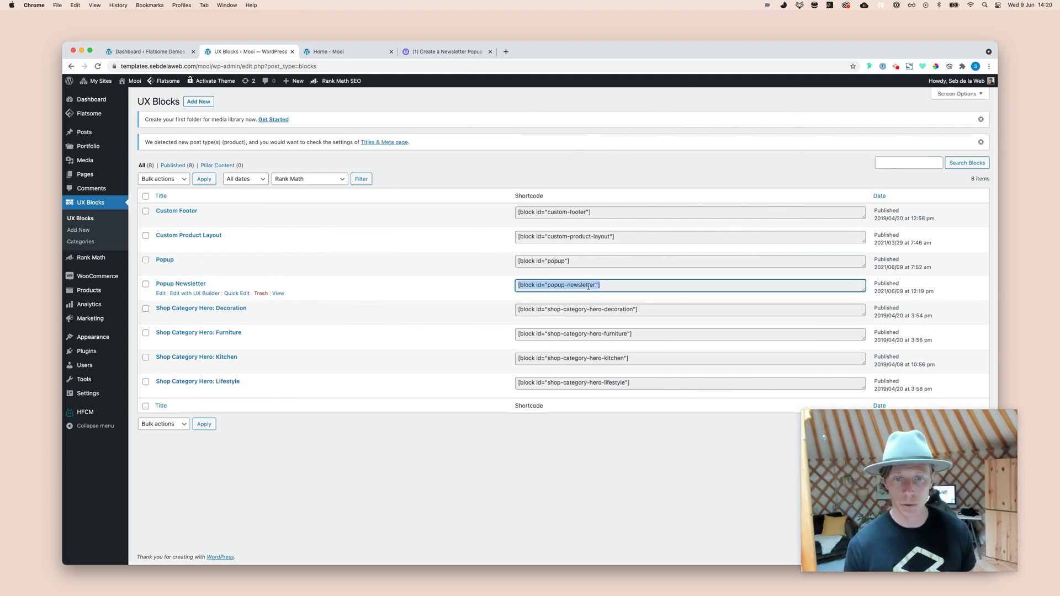
mouse_move(91, 114)
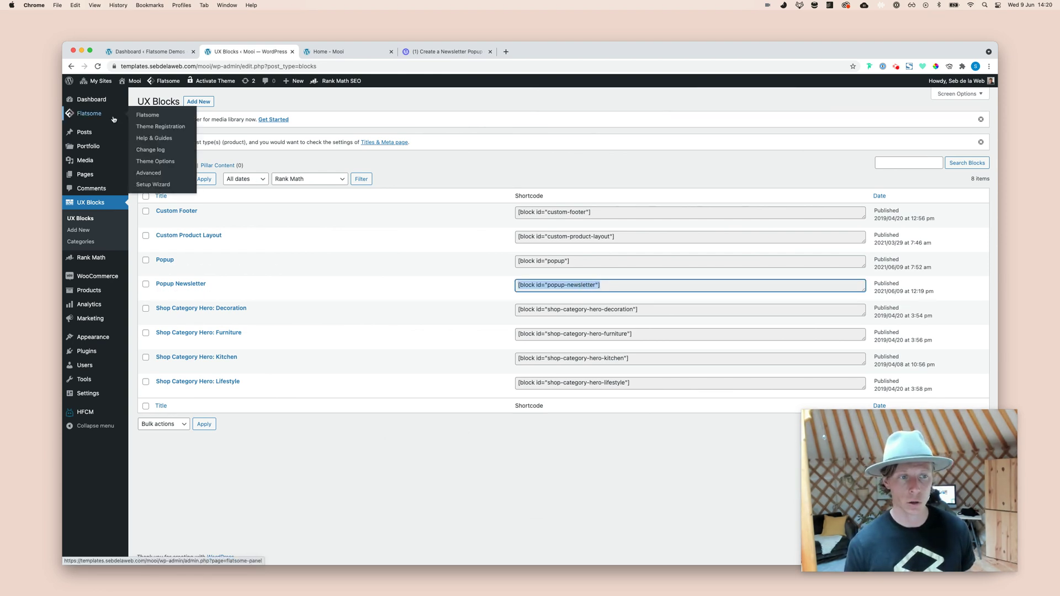
left_click(150, 173)
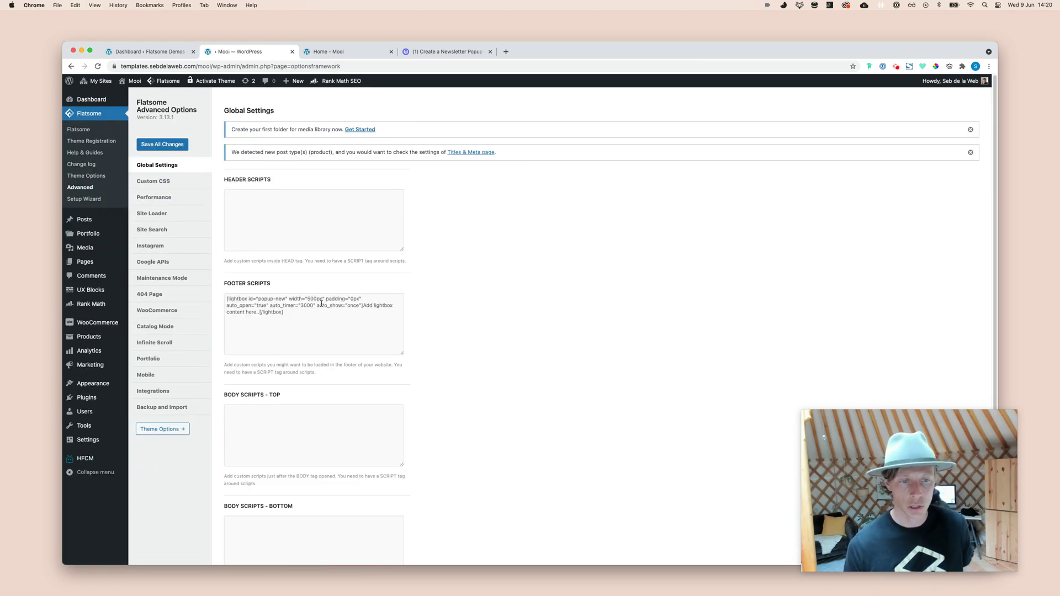
Step: Replace the footer lightbox placeholder text with [block id="popup-newsletter"] and tidy the blank lines
left_click(363, 305)
key("Return")
key("Return")
left_click(289, 319)
key("Return")
key("Return")
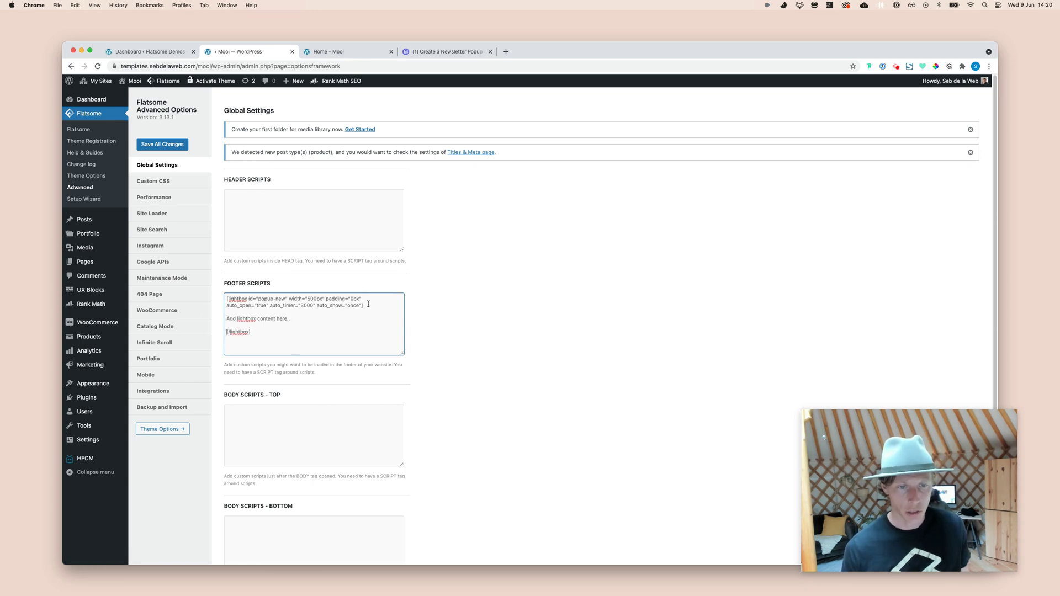
left_click_drag(368, 304, 242, 294)
left_click_drag(257, 332, 228, 333)
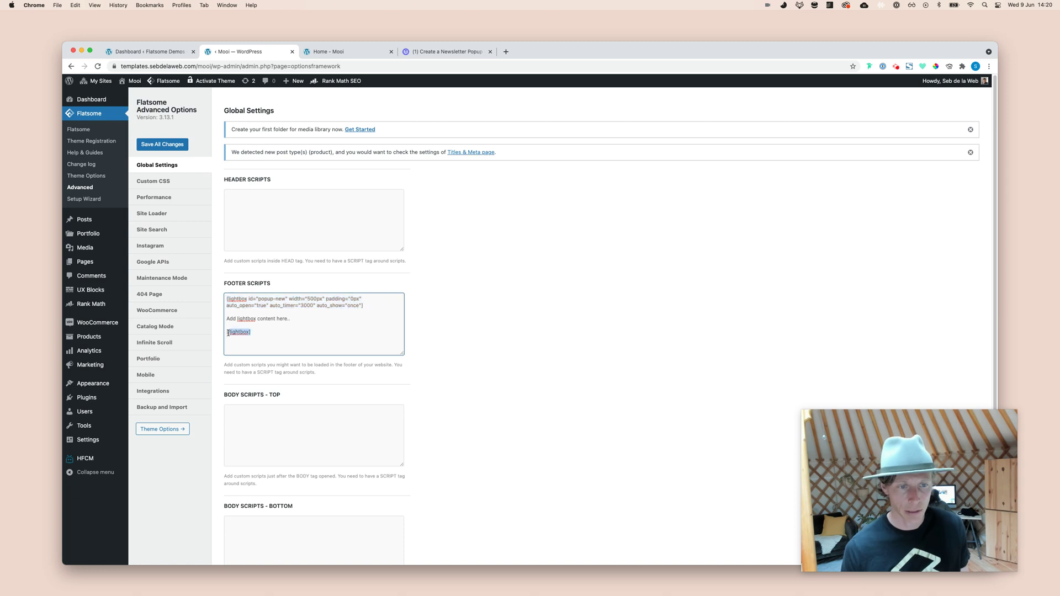
left_click_drag(293, 317, 222, 320)
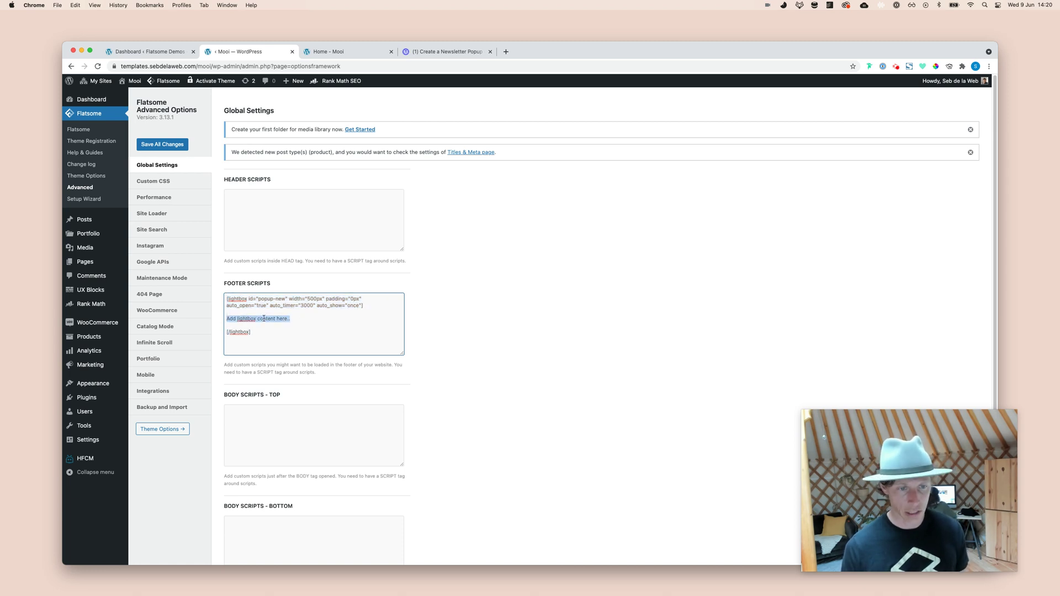
key("super+v")
key("BackSpace")
key("BackSpace")
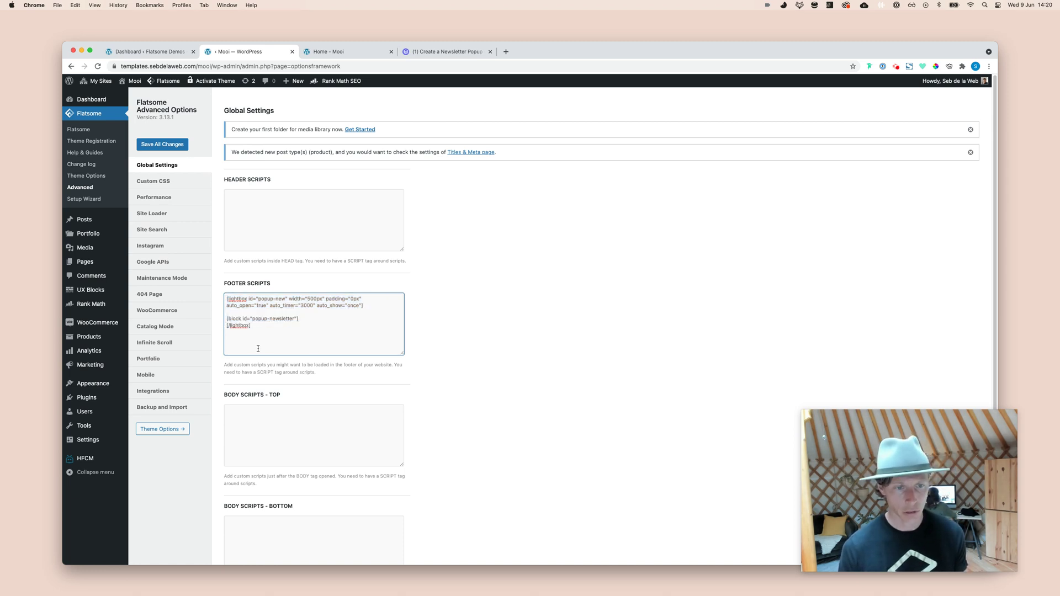
key("Up")
key("BackSpace")
key("BackSpace")
left_click(481, 369)
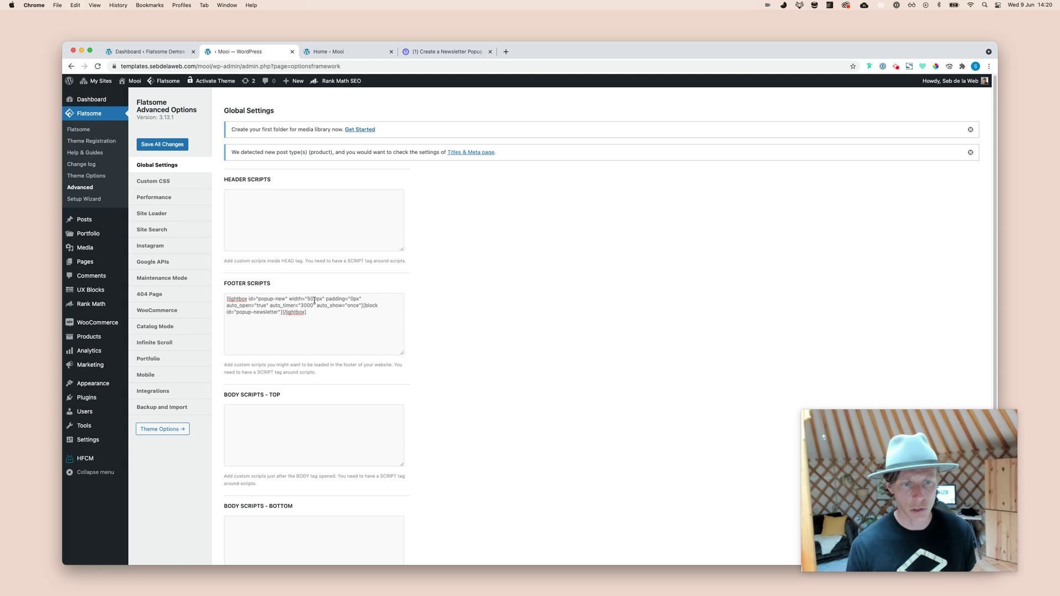
Step: Check the 500px lightbox width and save all Advanced options changes
left_click_drag(289, 299, 320, 299)
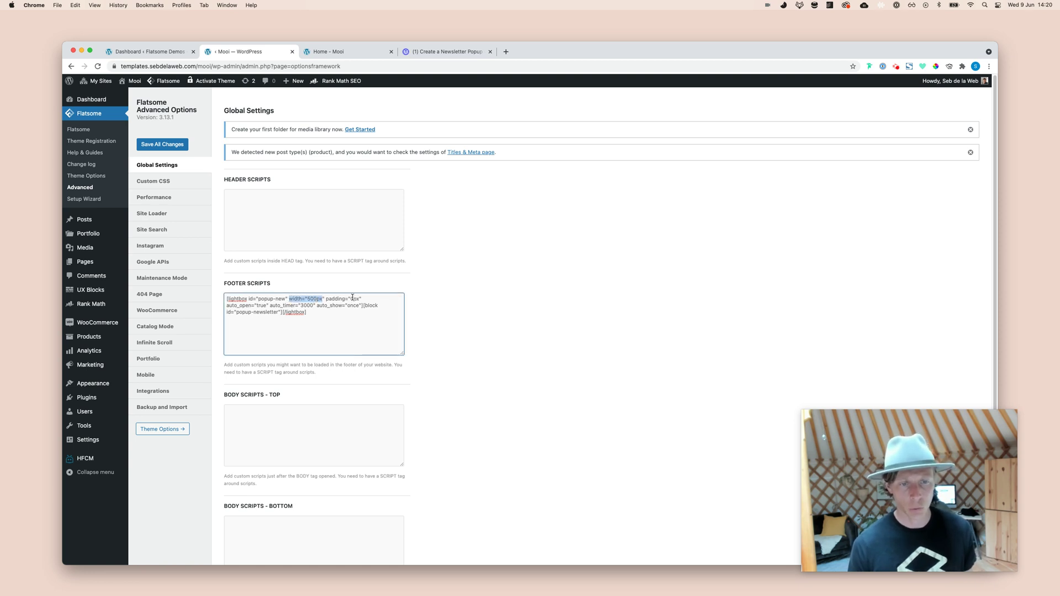
left_click(353, 298)
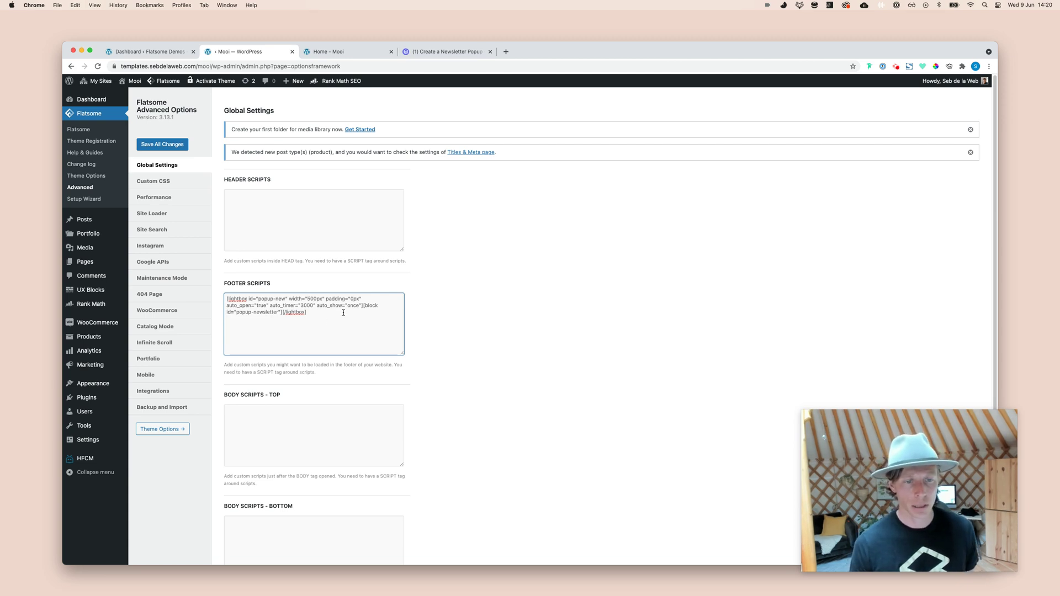
scroll(441, 403, "down", 5)
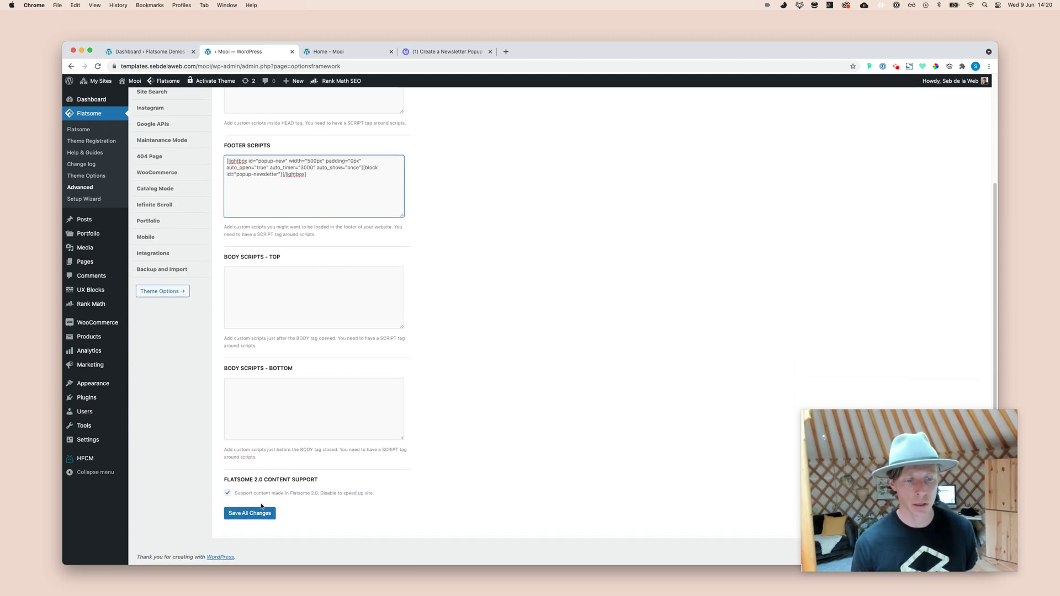
left_click(261, 512)
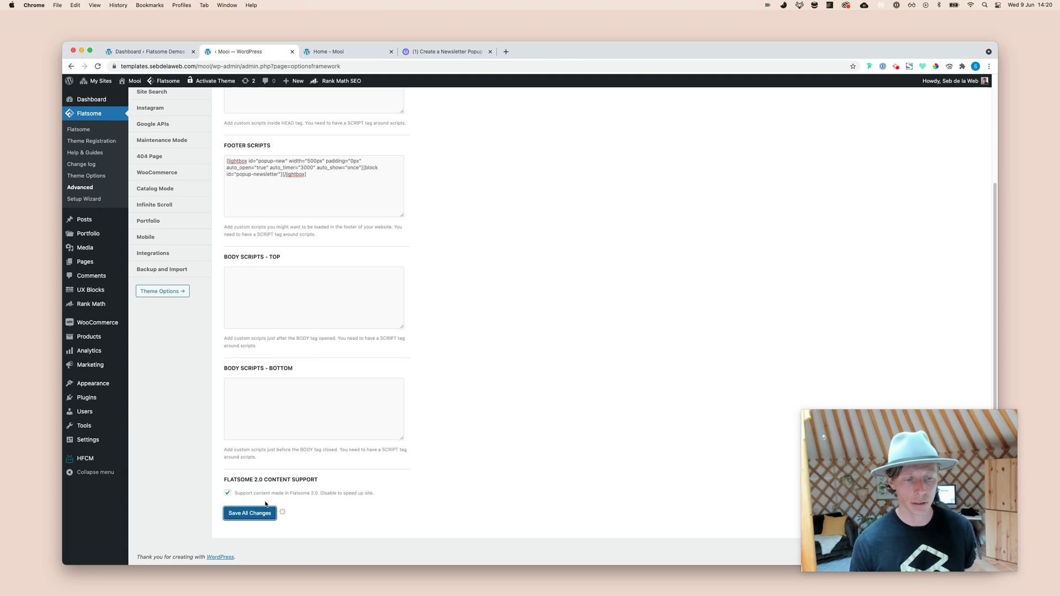
left_click(328, 51)
Step: Close the showing lightbox, clear history, cookies and cache, and reload the Mooi homepage
left_click(487, 213)
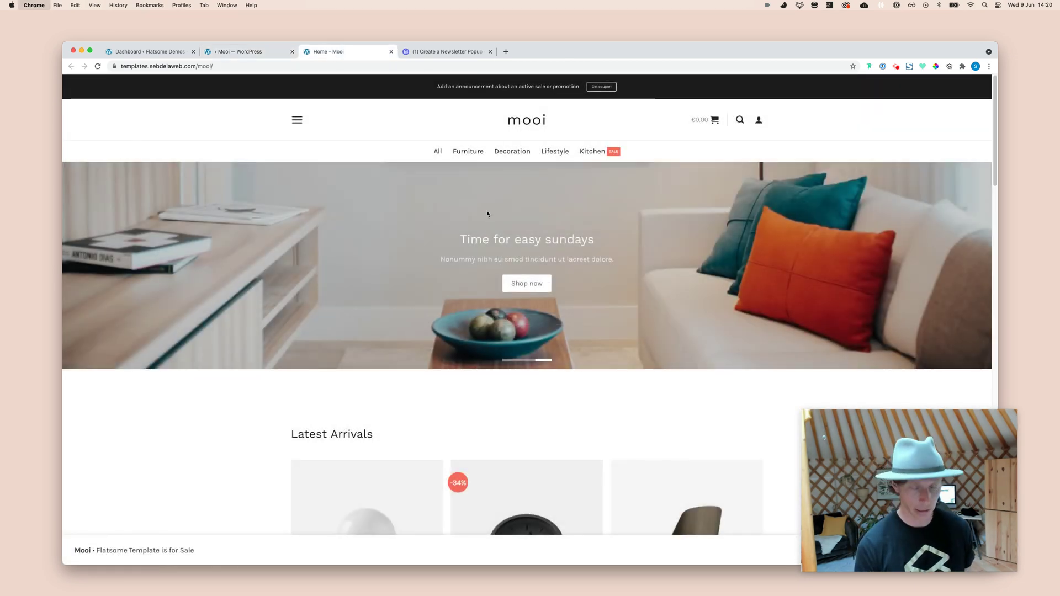
key("super+shift+BackSpace")
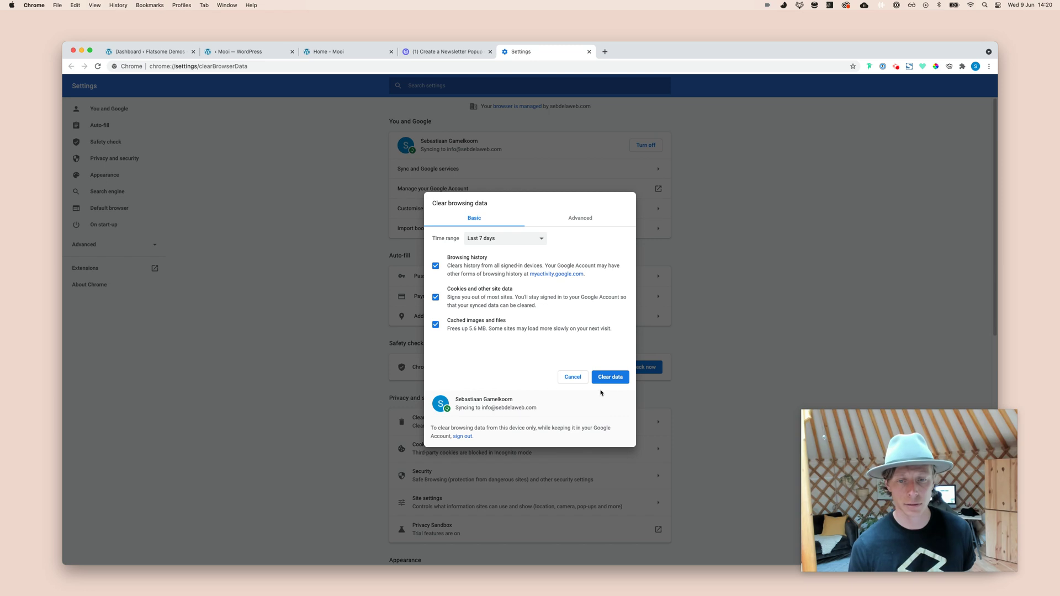
left_click(607, 378)
left_click(345, 53)
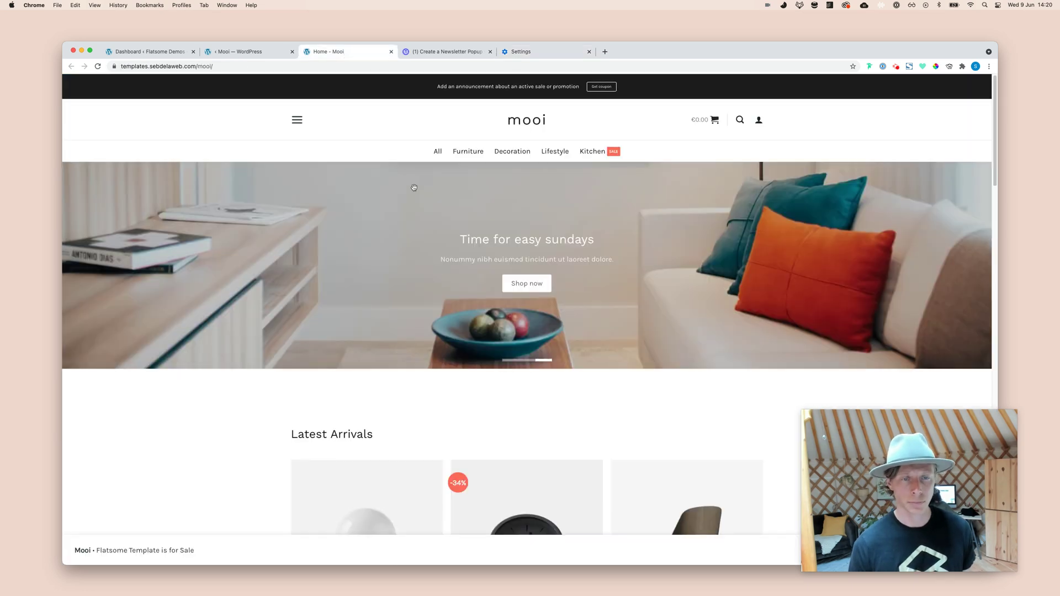
key("super+r")
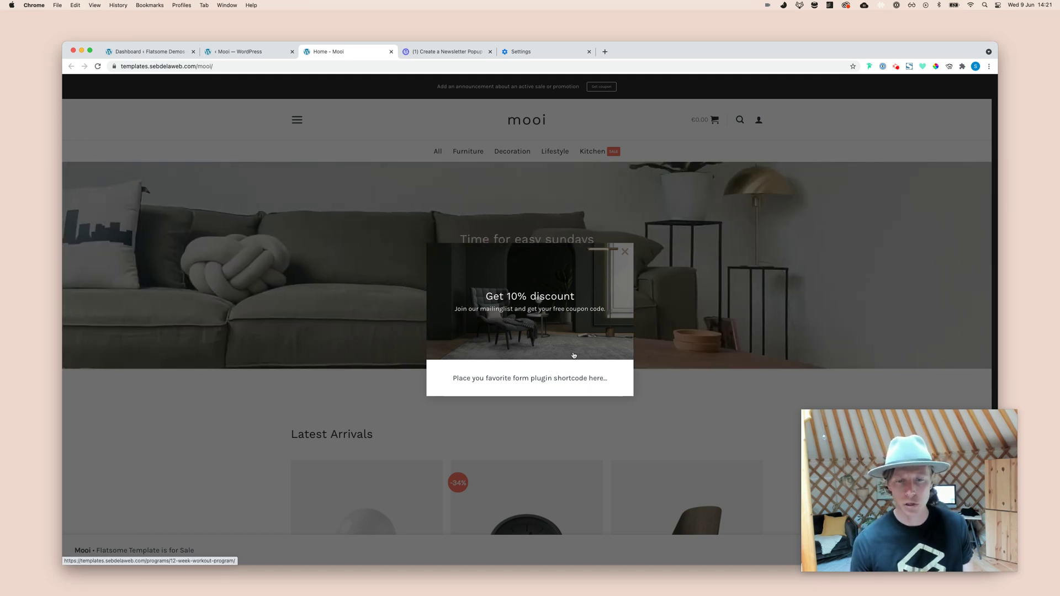
Step: Return to the newsletter popup lesson and scroll through its Lightbox and UX Shortcode sections
left_click(461, 55)
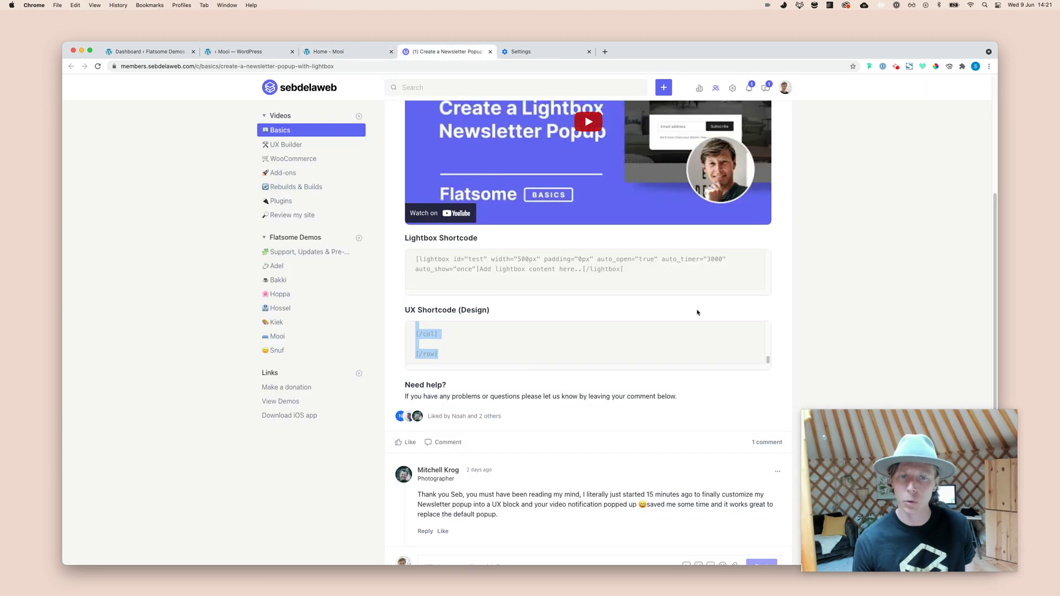
scroll(772, 298, "up", 5)
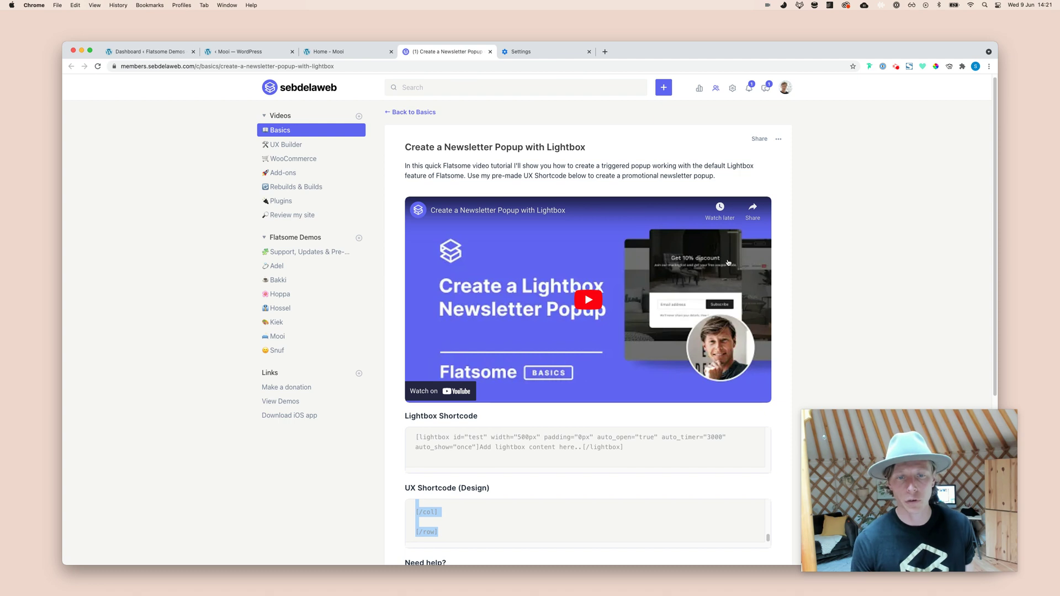
scroll(774, 289, "down", 5)
left_click(807, 310)
scroll(807, 328, "down", 5)
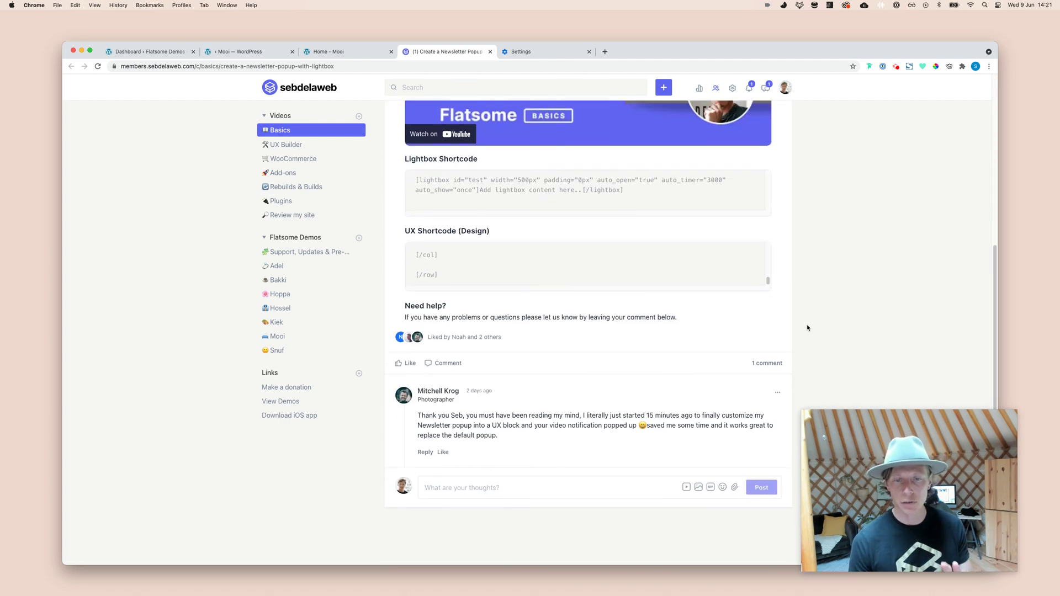
scroll(807, 326, "up", 6)
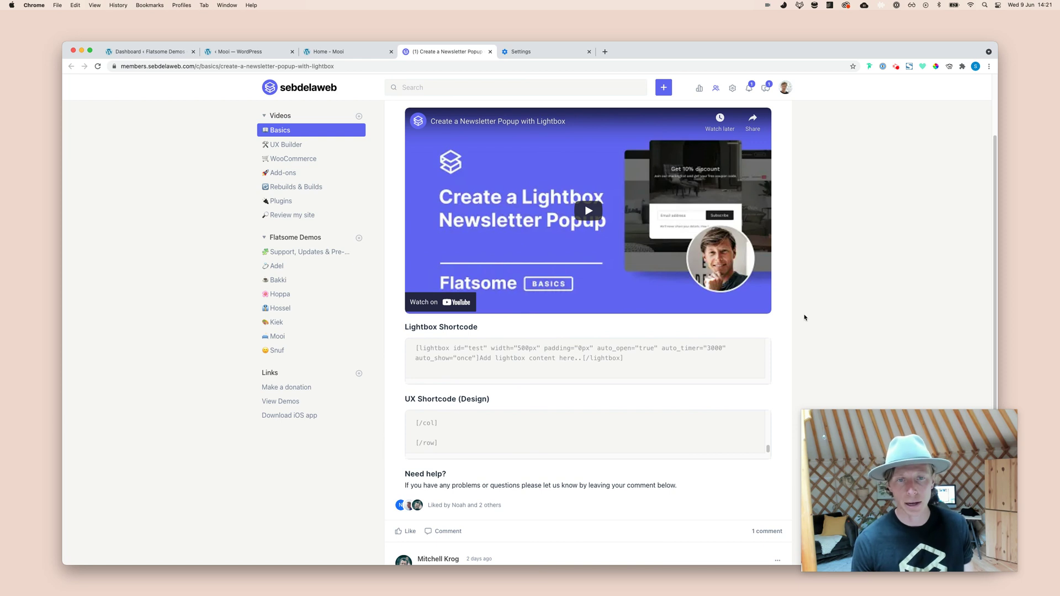